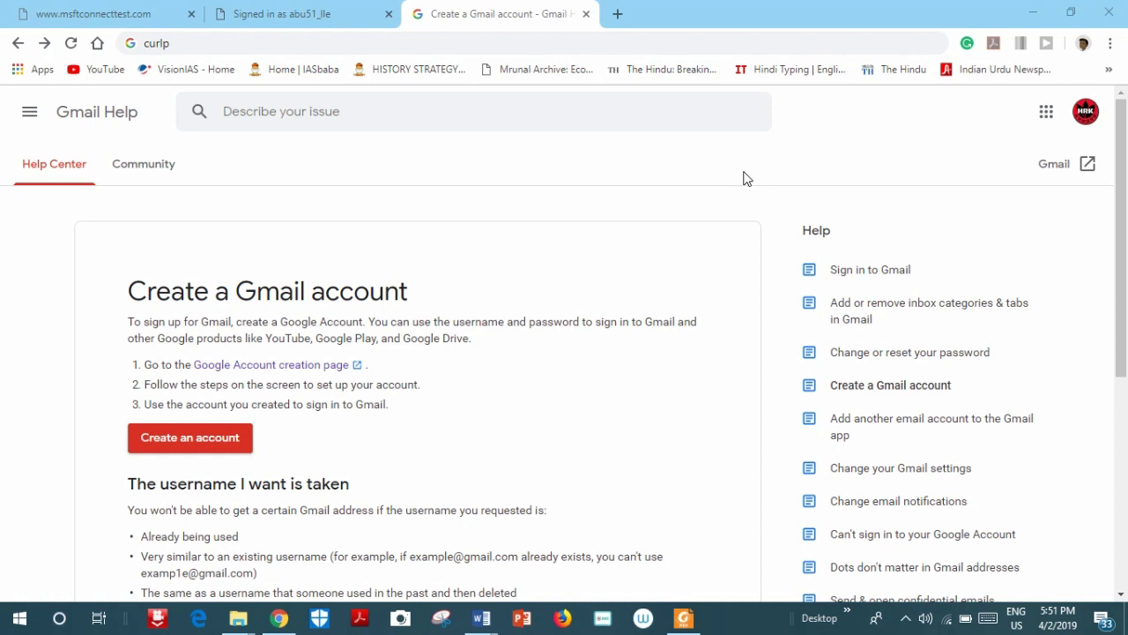
Return to the Chrome address bar to continue entering the curlp search.
left_click(245, 35)
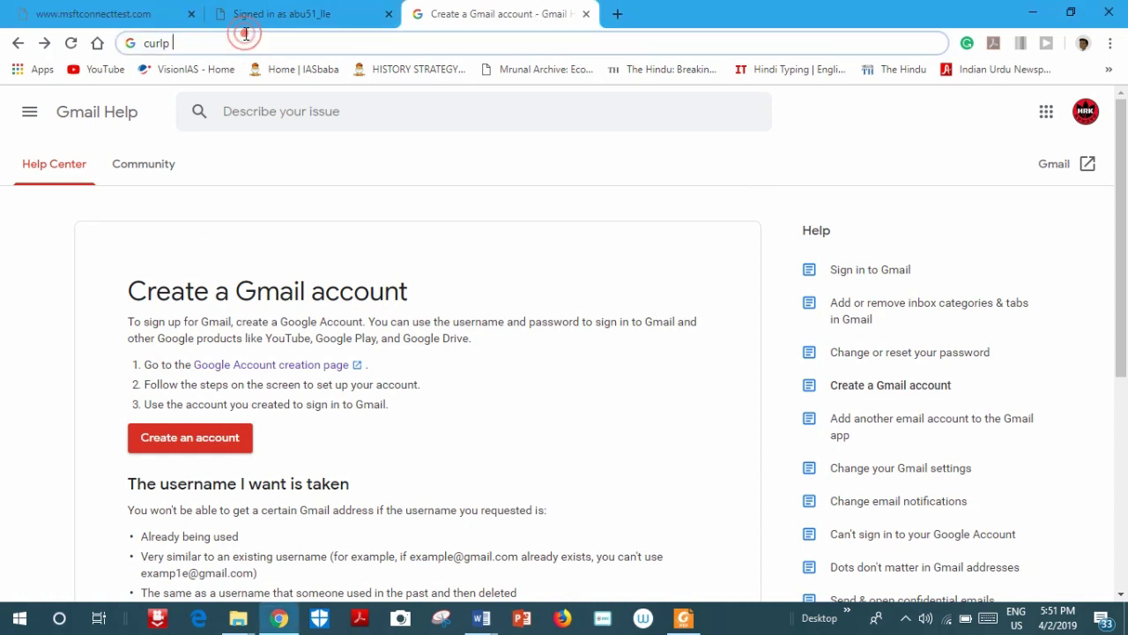
Search 'curlp urdu phonetic keyboard', open the cle.org.pk result and download the CRULP v1.1 layout zip.
type("urdu")
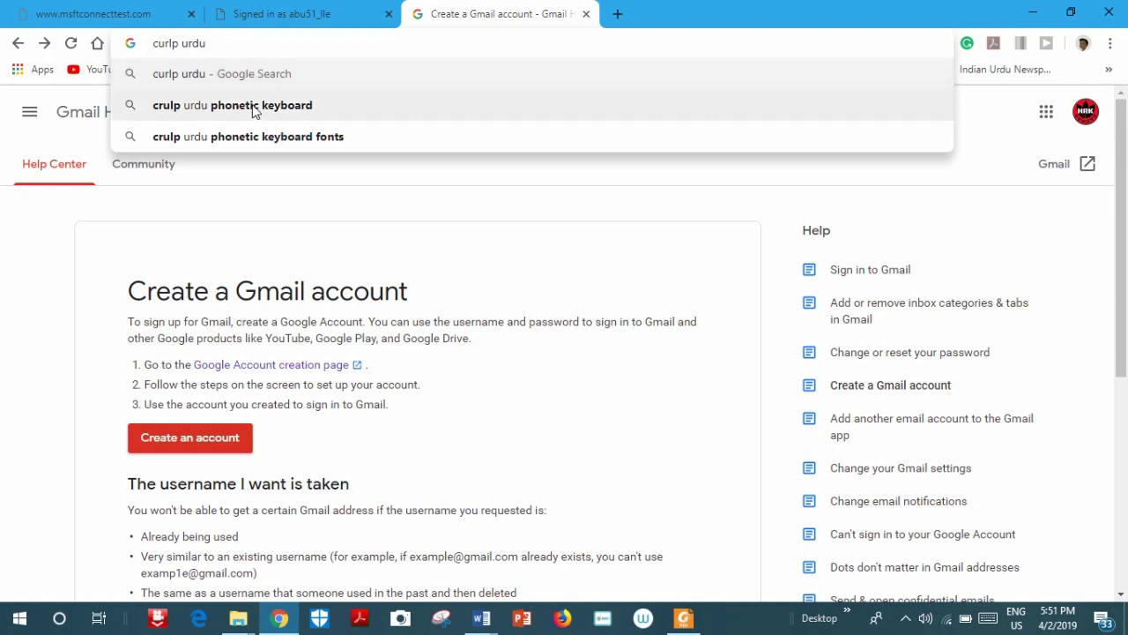
left_click(254, 107)
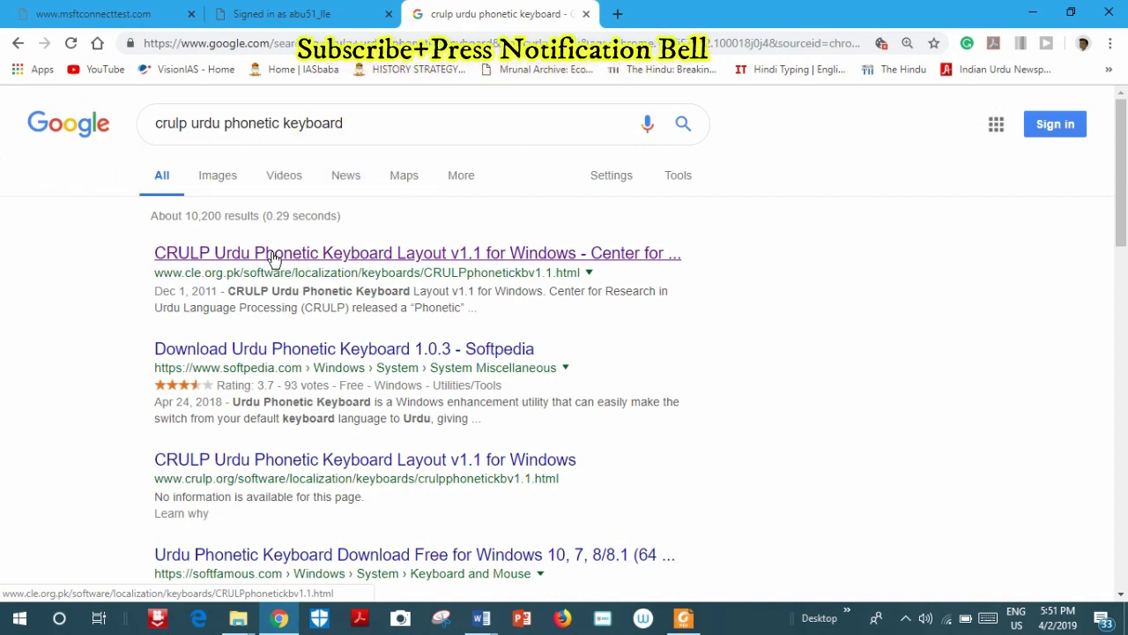
left_click(273, 256)
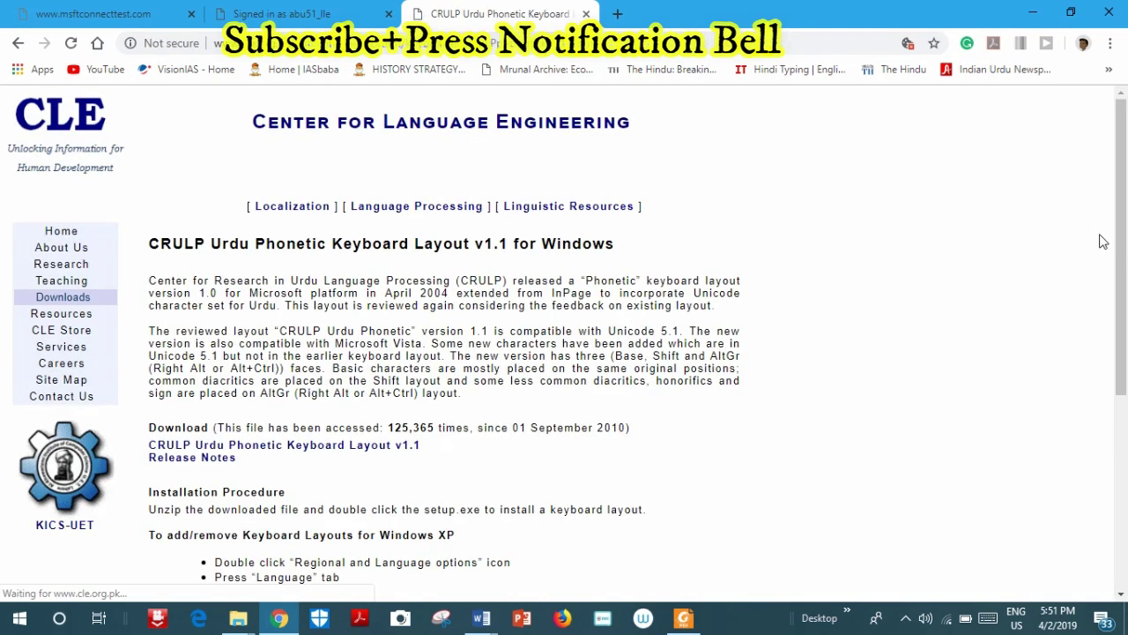
scroll(1121, 253, "down", 1)
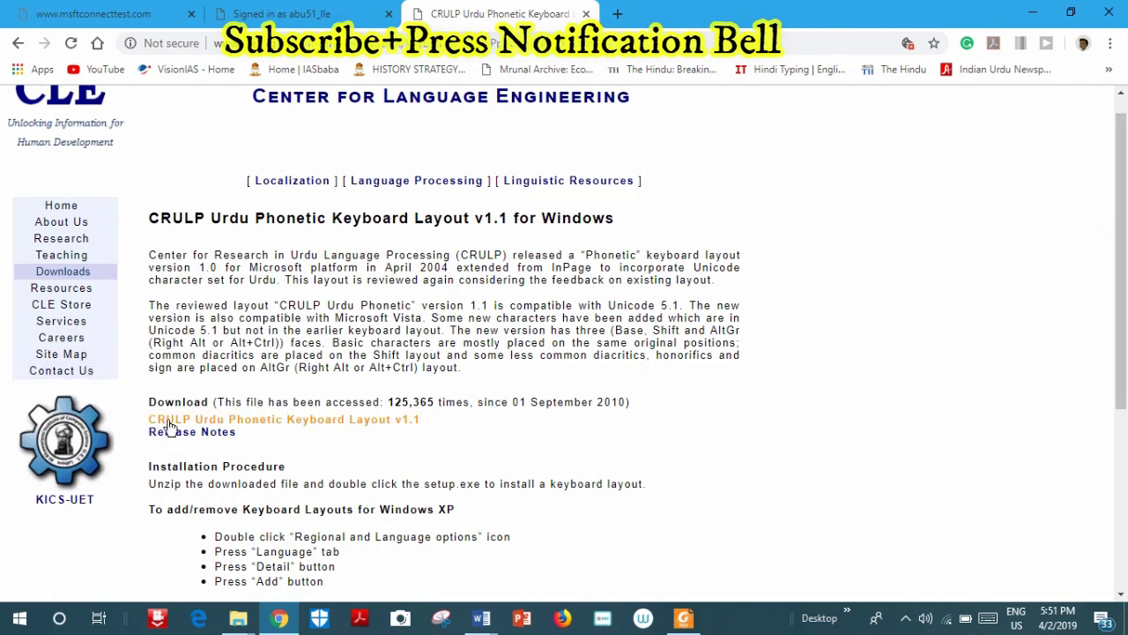
left_click(327, 428)
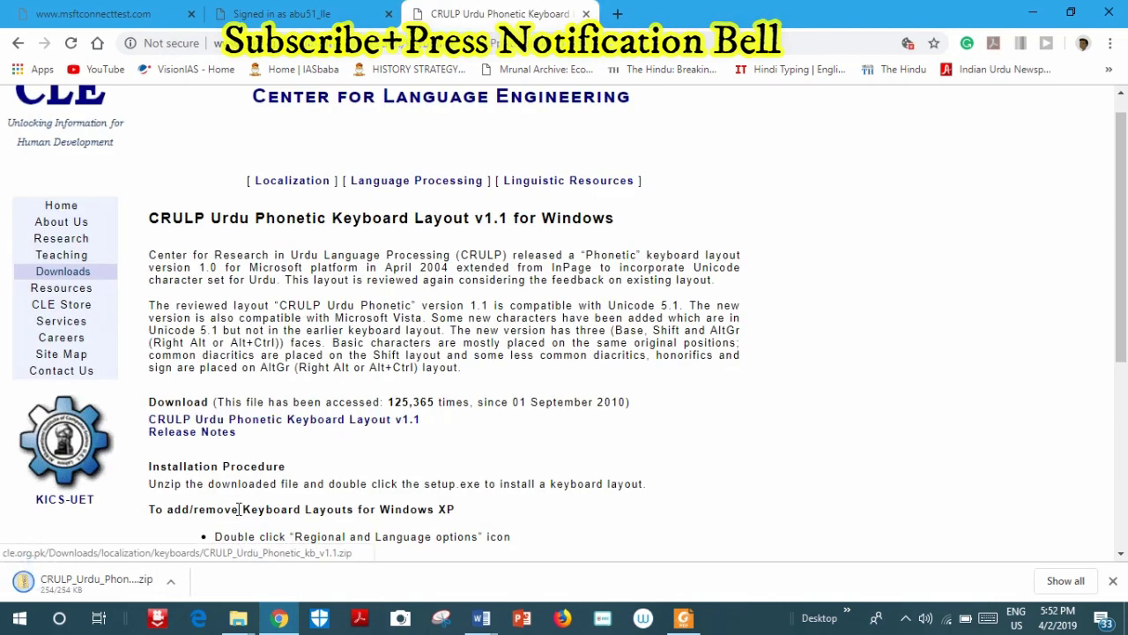
left_click(172, 586)
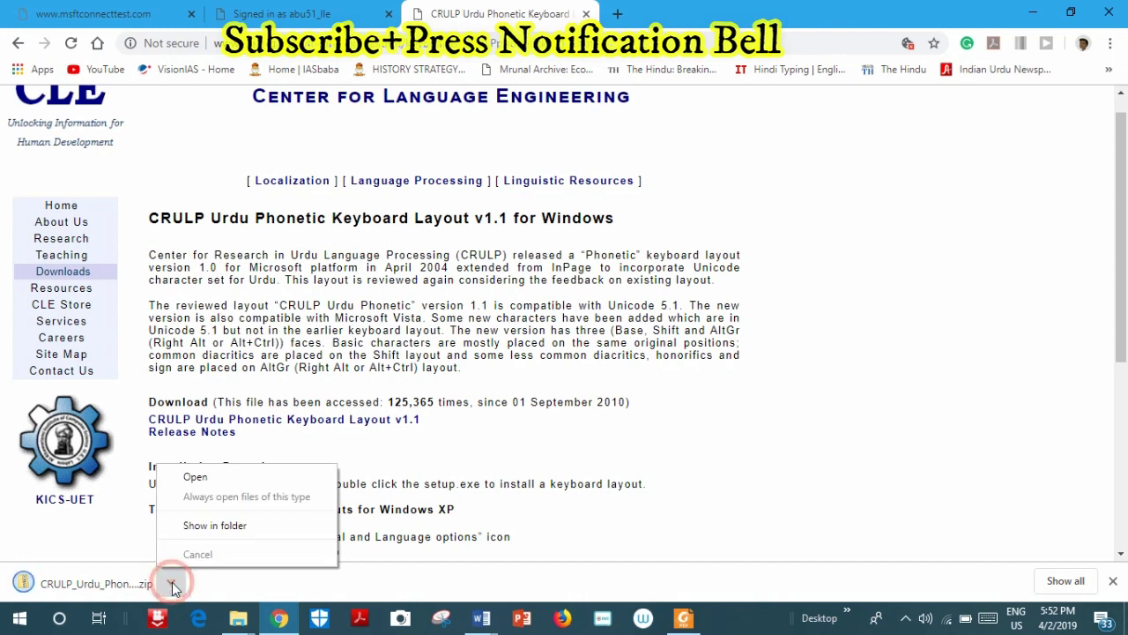
Open the downloaded CRULP zip in a maximized Explorer window and enter its inner folder.
left_click(196, 481)
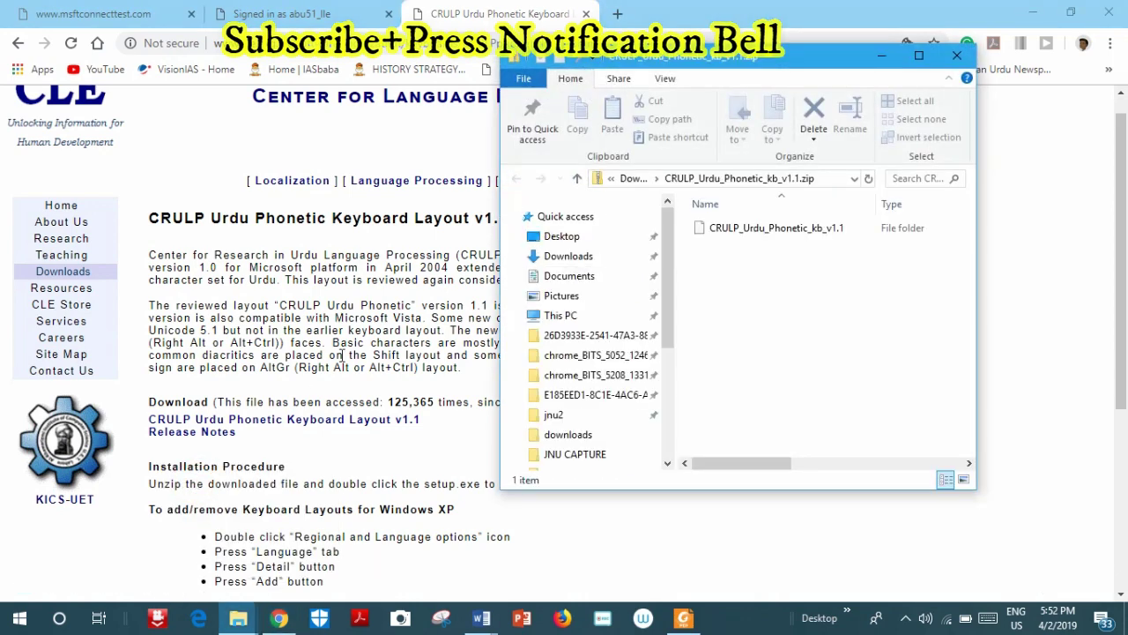
left_click(919, 56)
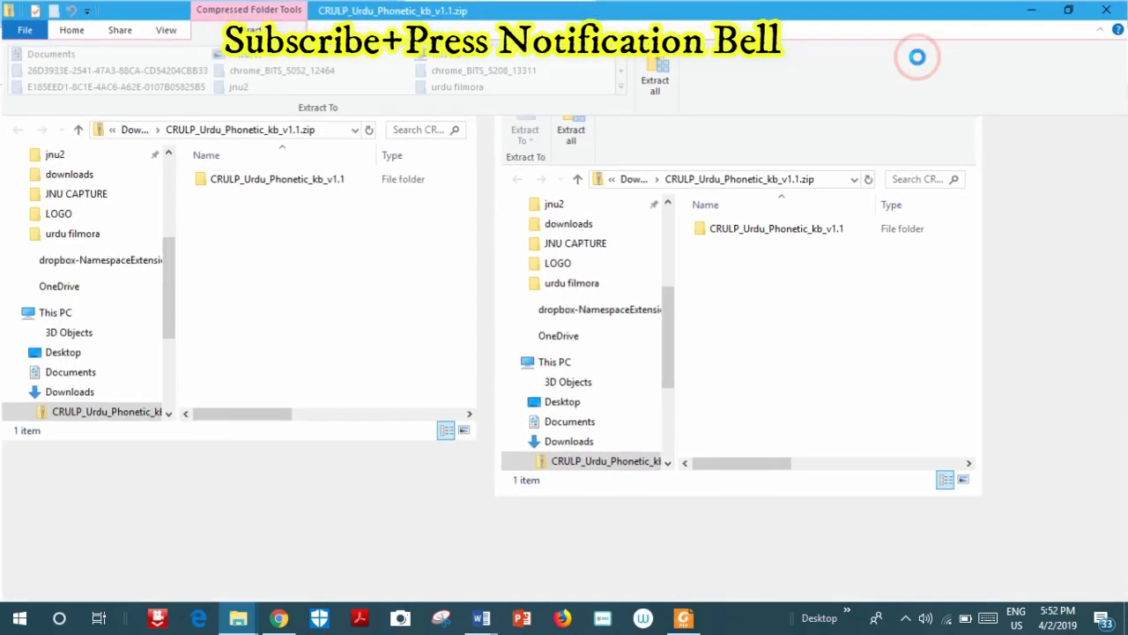
double_click(326, 180)
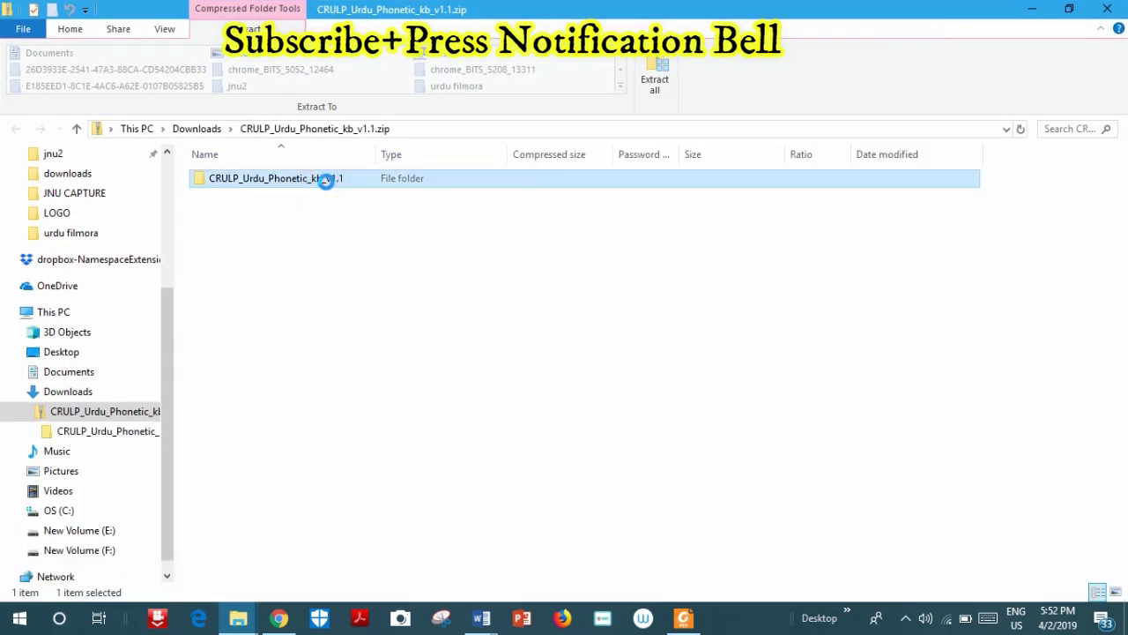
right_click(326, 180)
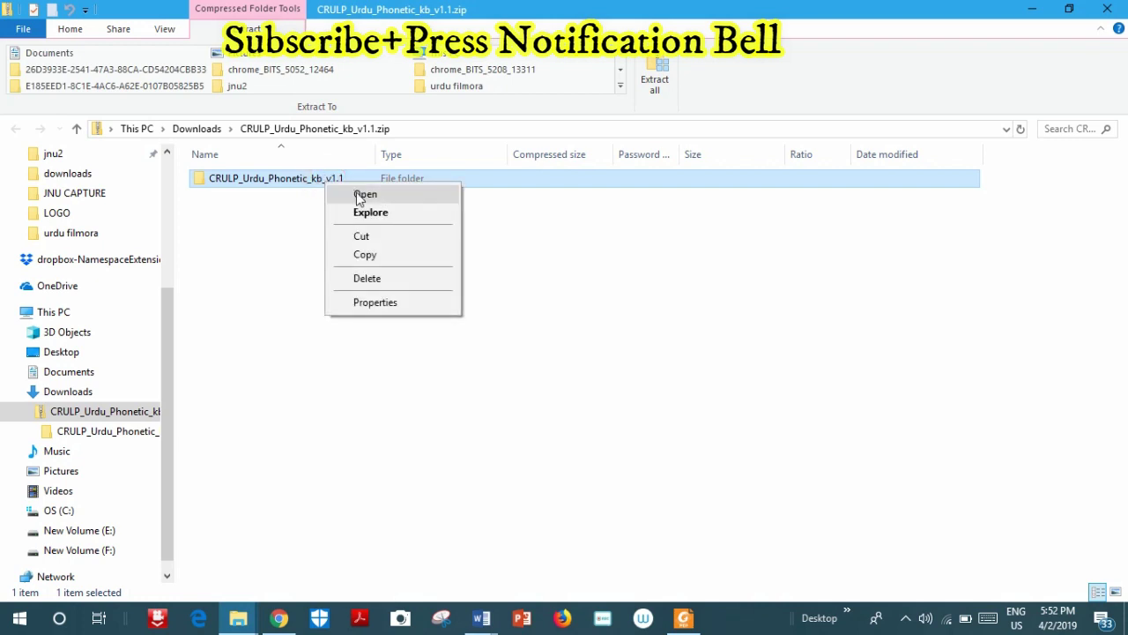
left_click(363, 194)
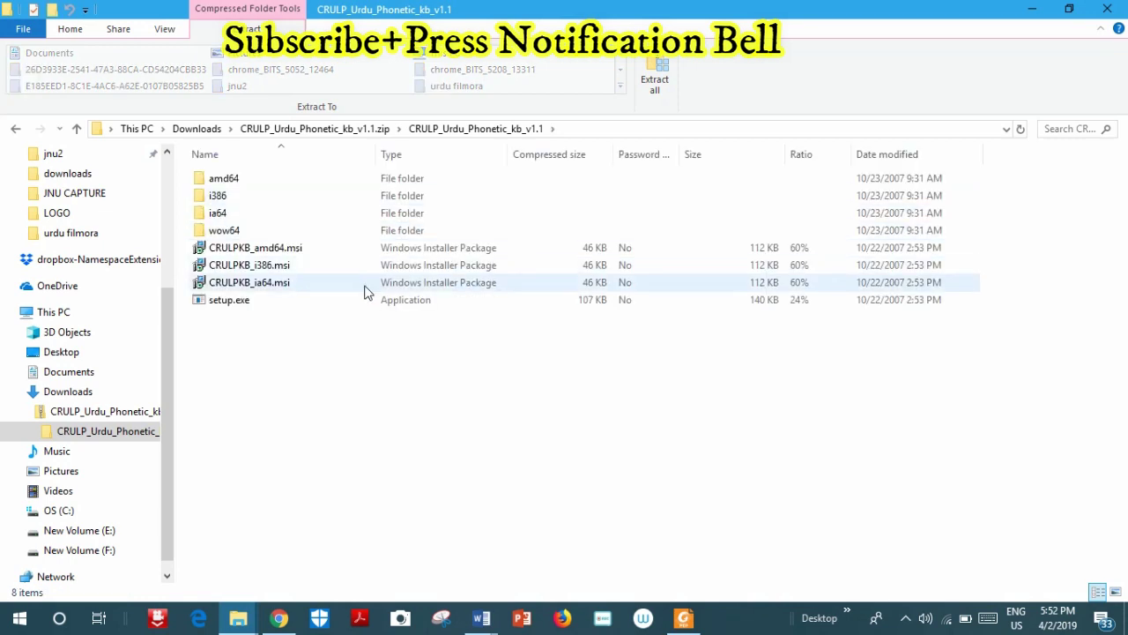
Try running setup.exe from inside the zip, then cancel the unverified-program warning.
right_click(425, 303)
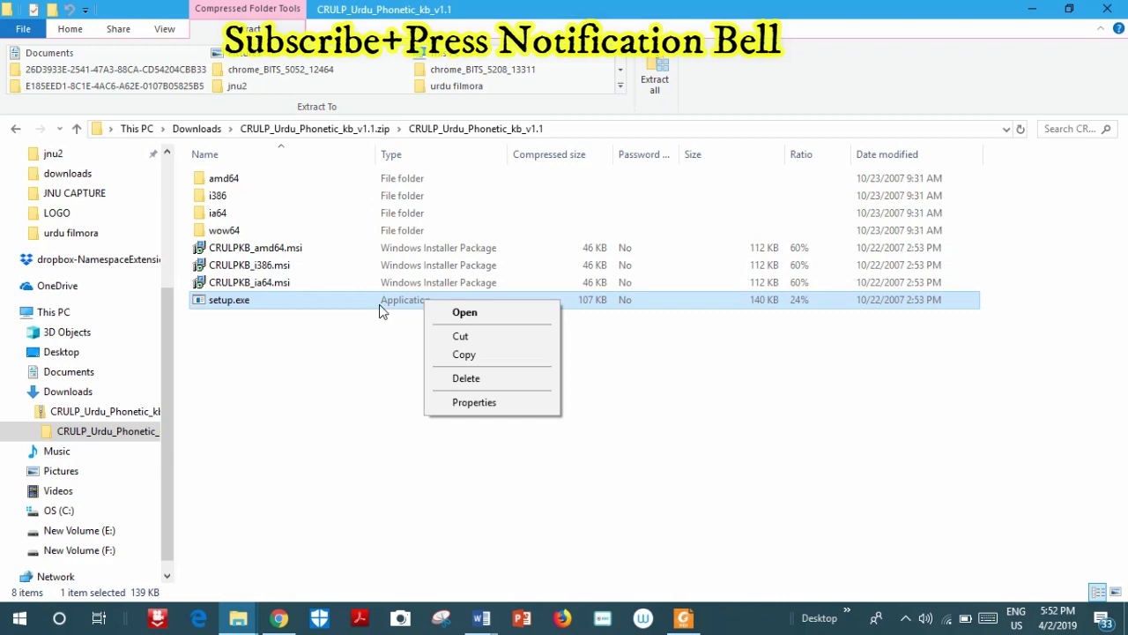
left_click(455, 314)
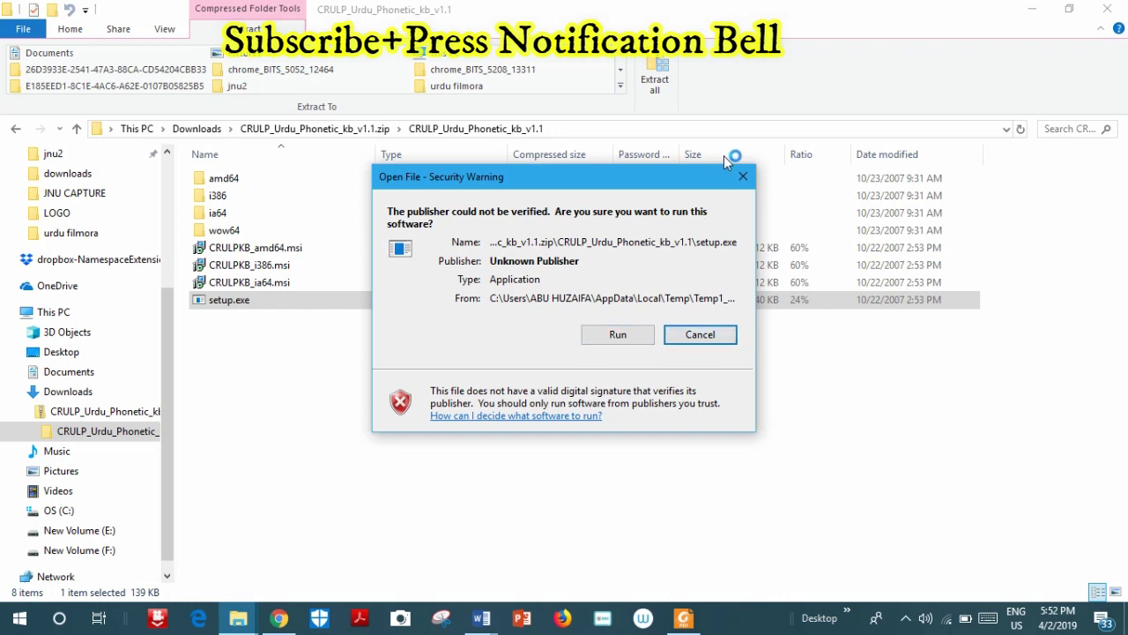
left_click(742, 180)
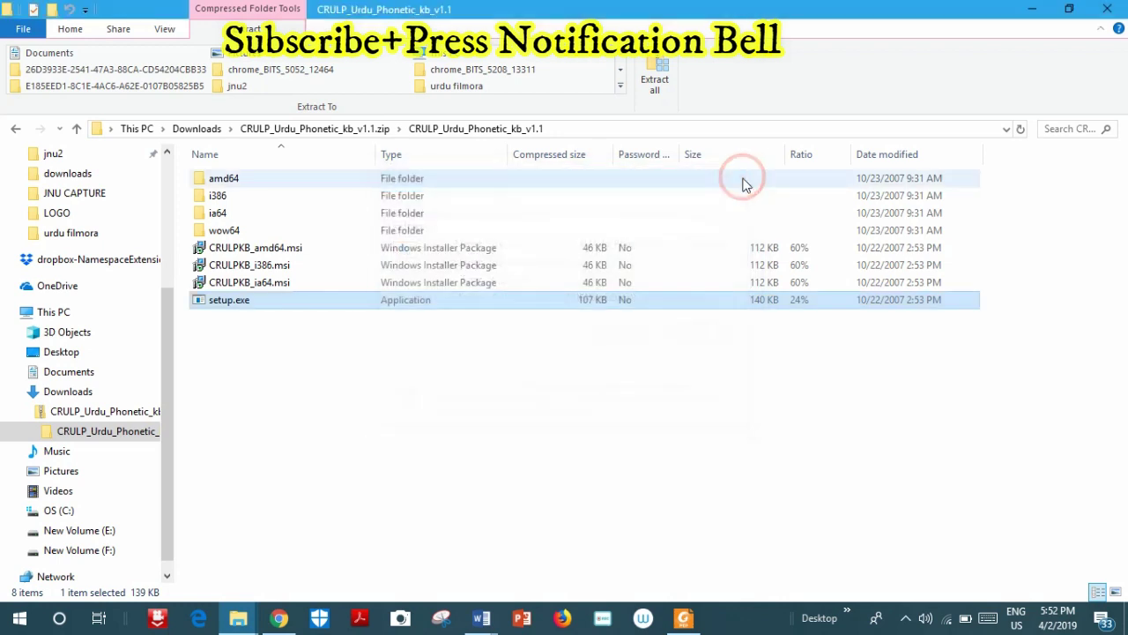
right_click(318, 305)
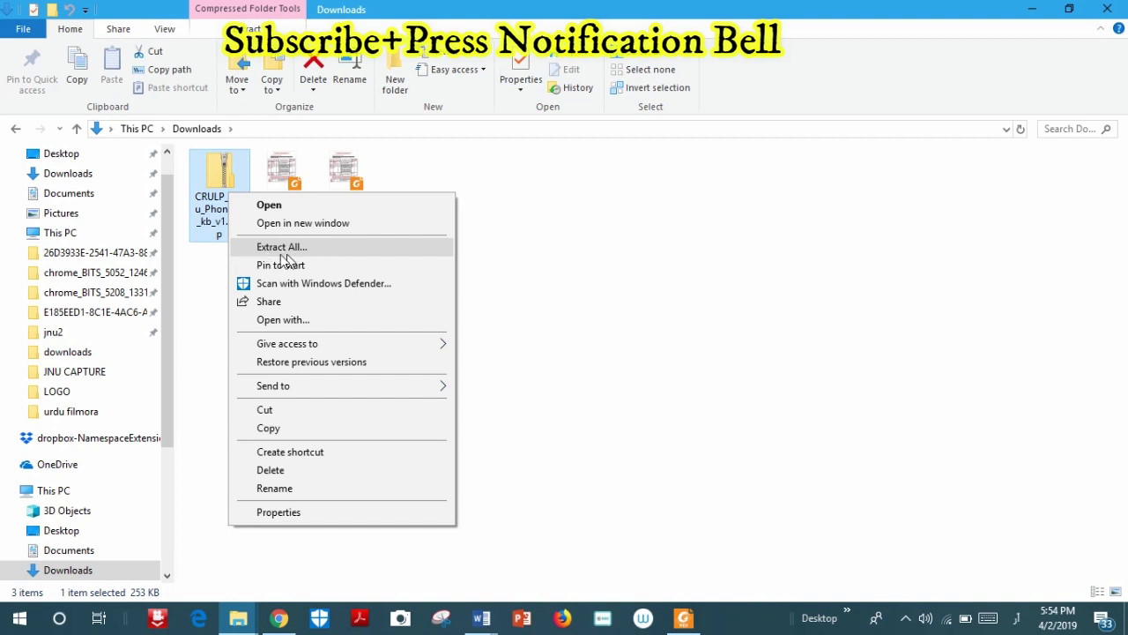
Extract the CRULP zip into its own Downloads subfolder and open that folder maximized.
left_click(300, 251)
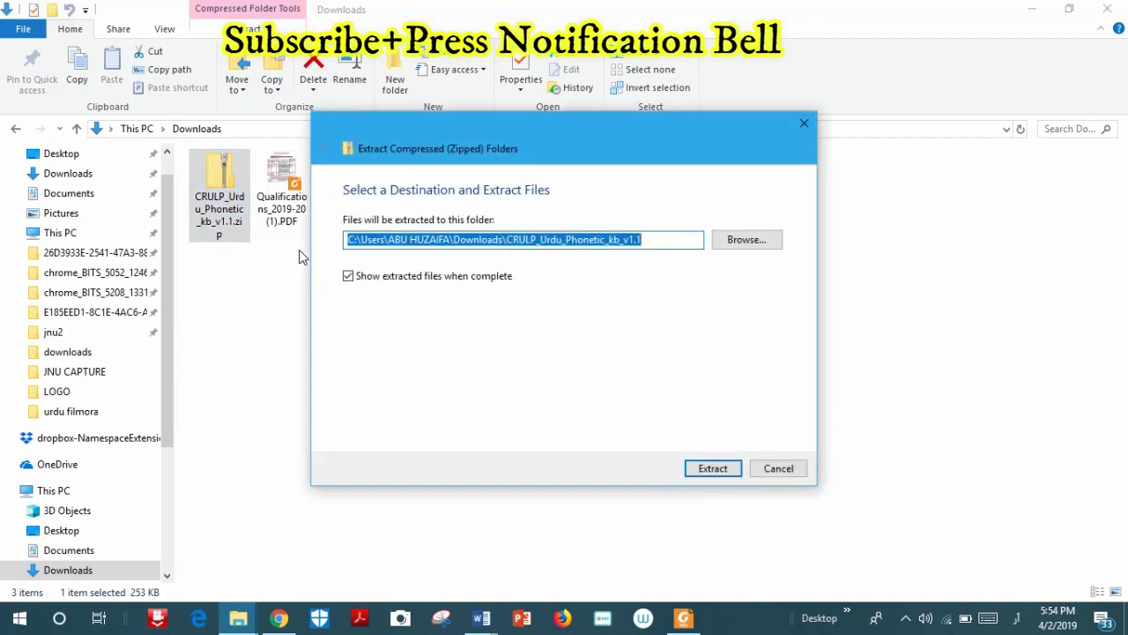
left_click(708, 468)
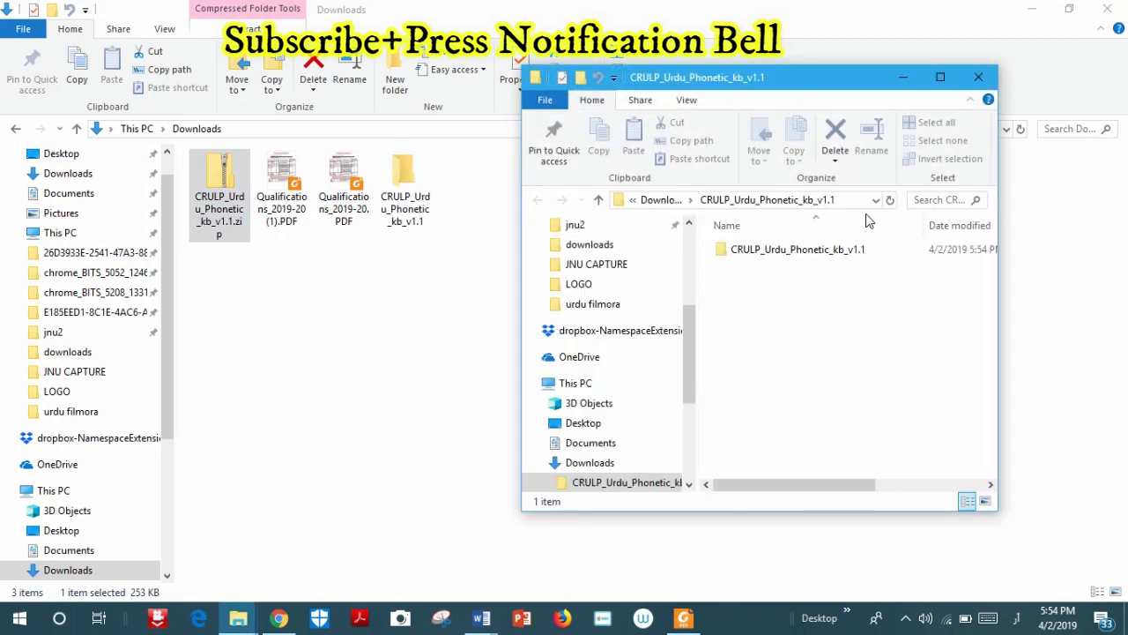
double_click(890, 253)
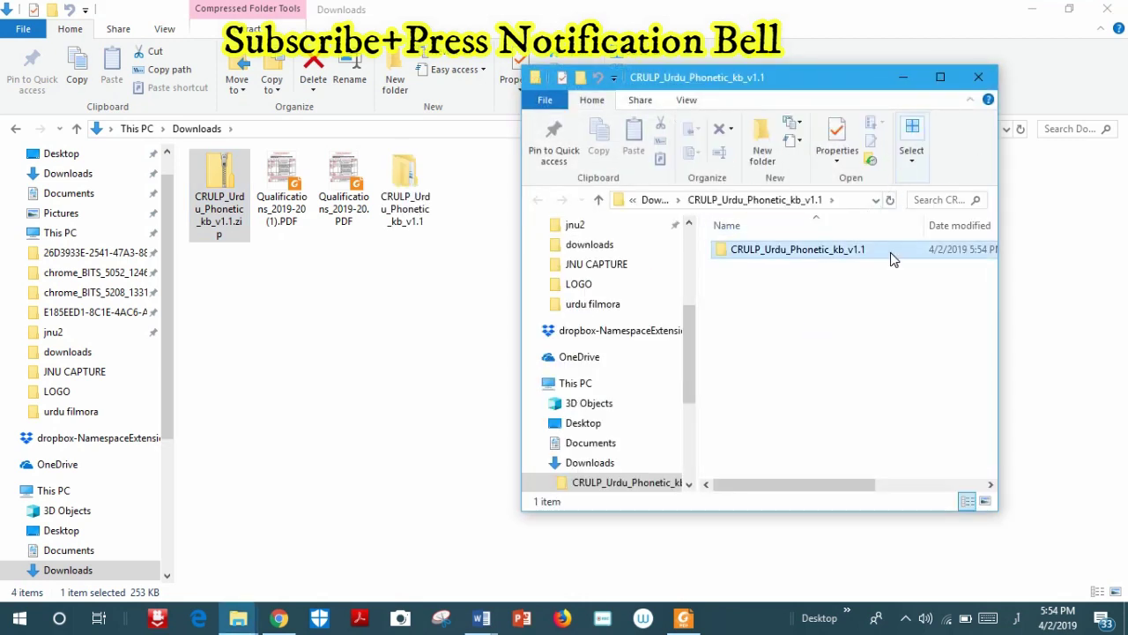
left_click(941, 81)
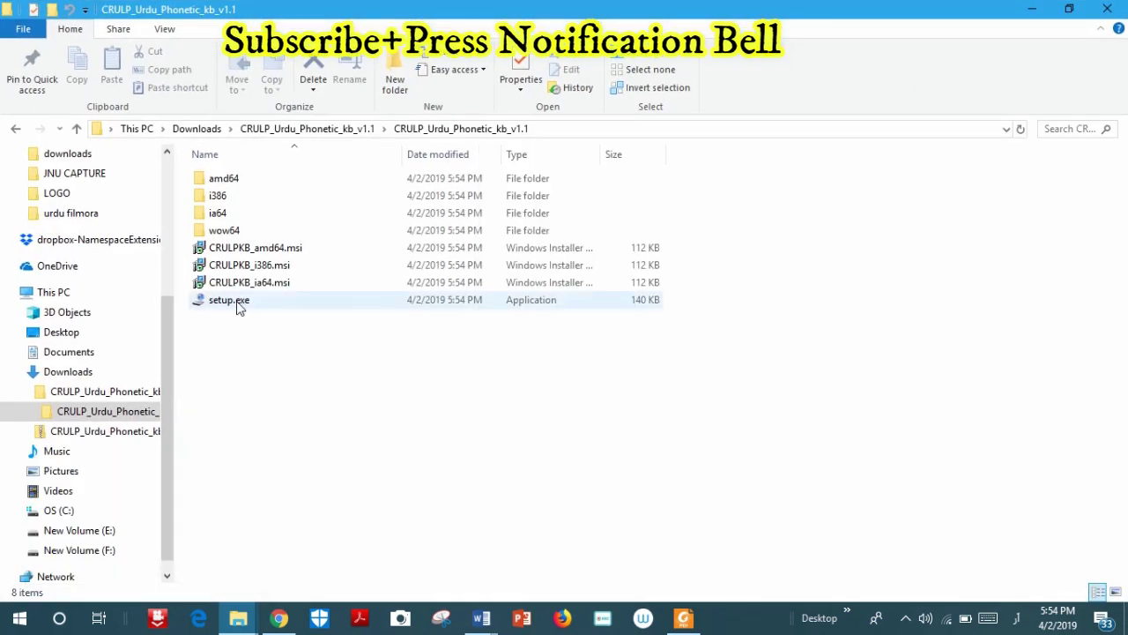
Switch the typing language to Urdu (Pakistan) CRULP Phonetic and return to the Chrome CLE page.
mouse_move(251, 306)
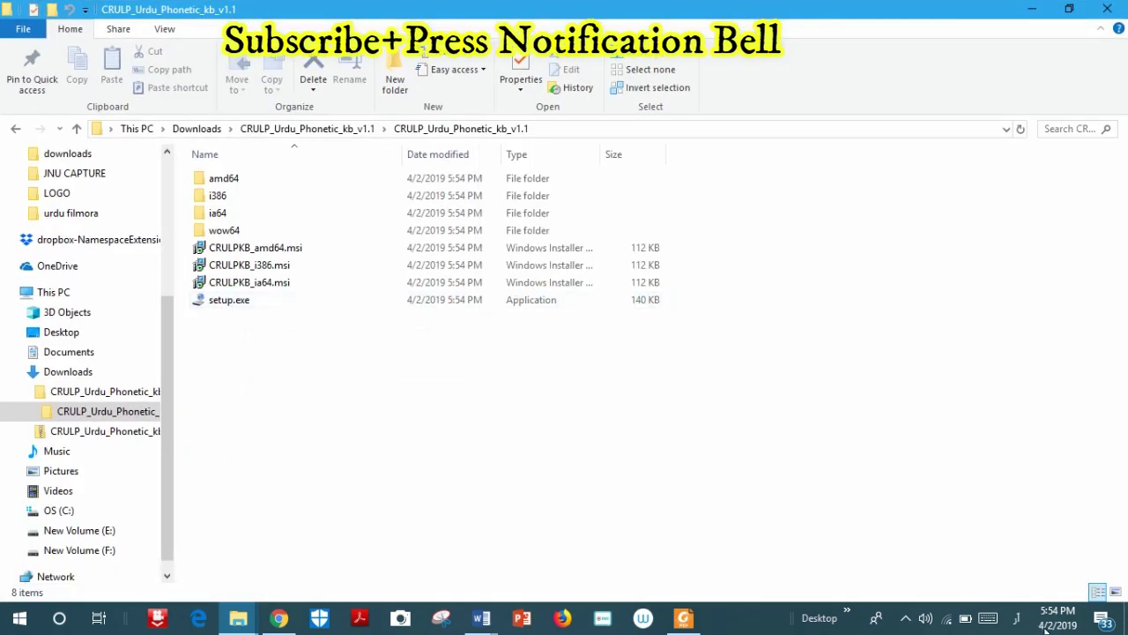
left_click(947, 619)
left_click(1016, 620)
left_click(1016, 620)
left_click(1016, 620)
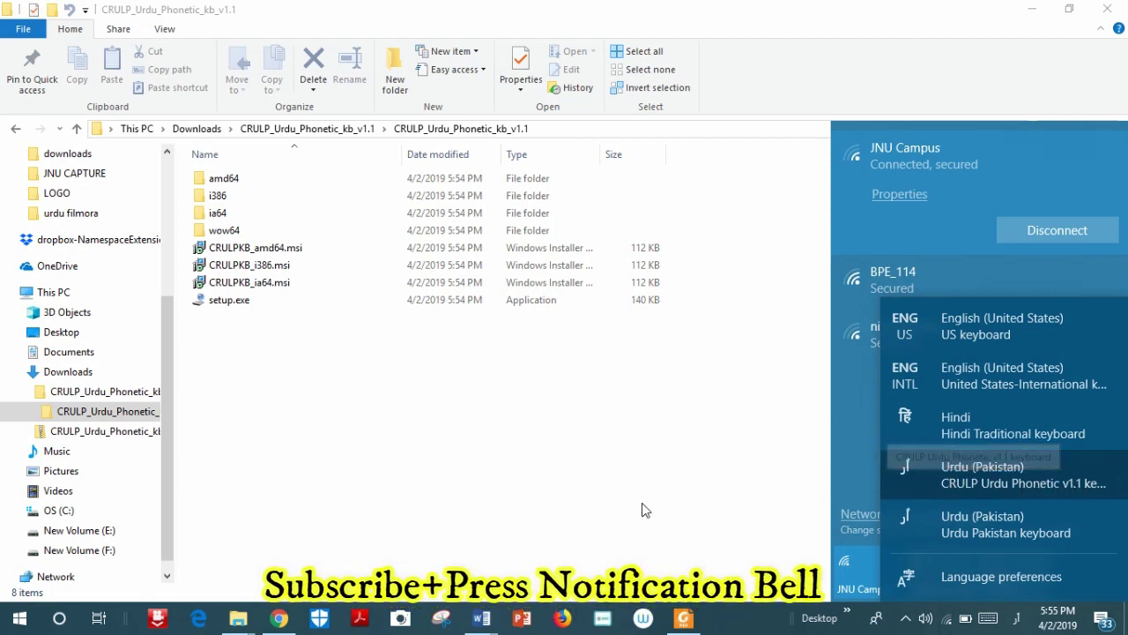
left_click(585, 502)
mouse_move(279, 617)
left_click(259, 589)
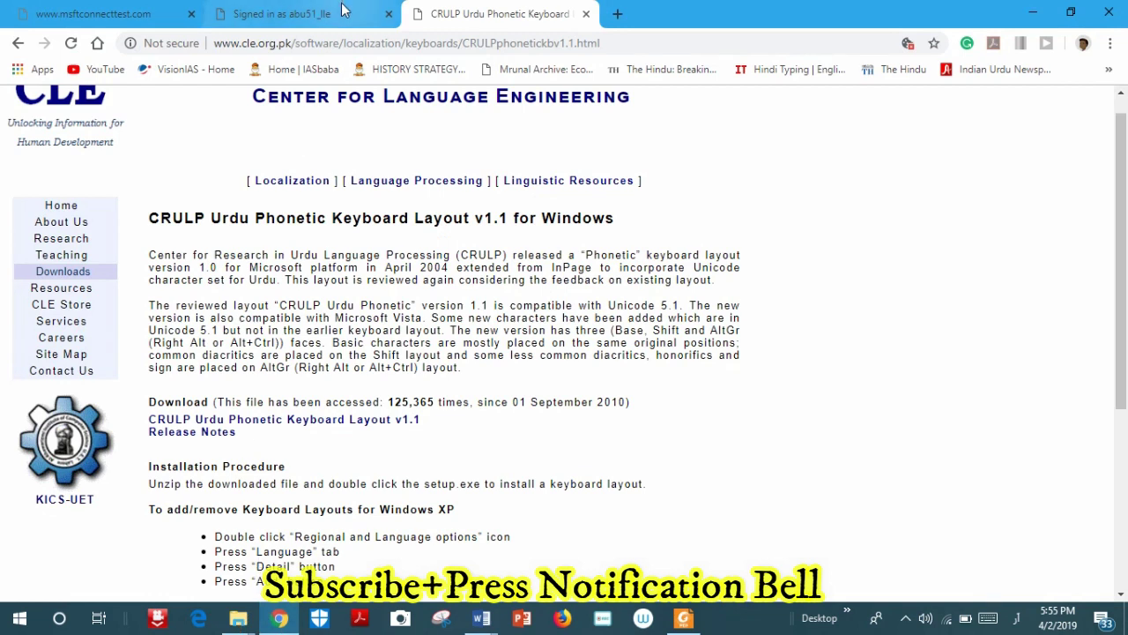
In a new tab, switch the keyboard back to English and search 'jameel noori nastaleeq font online'.
left_click(617, 14)
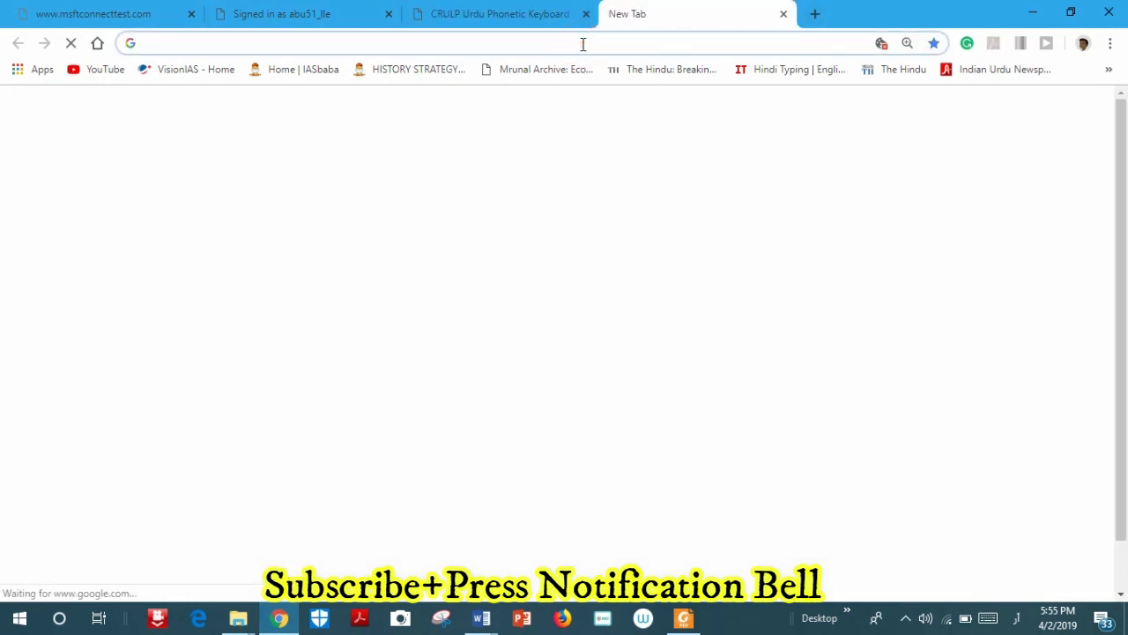
type("ب")
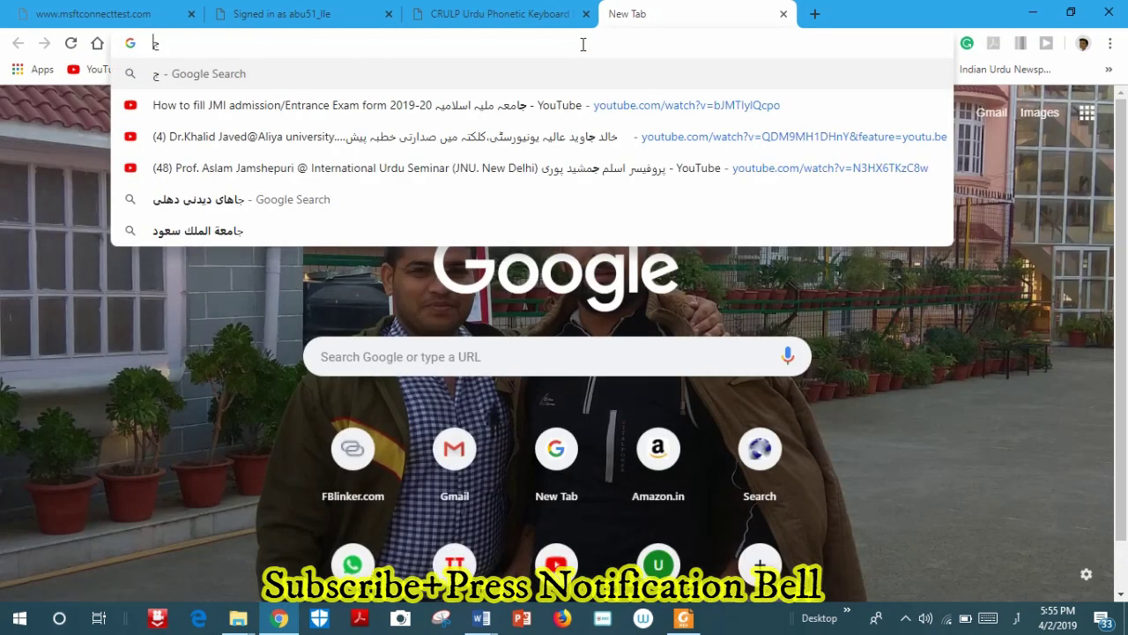
key("BackSpace")
key("alt+shift")
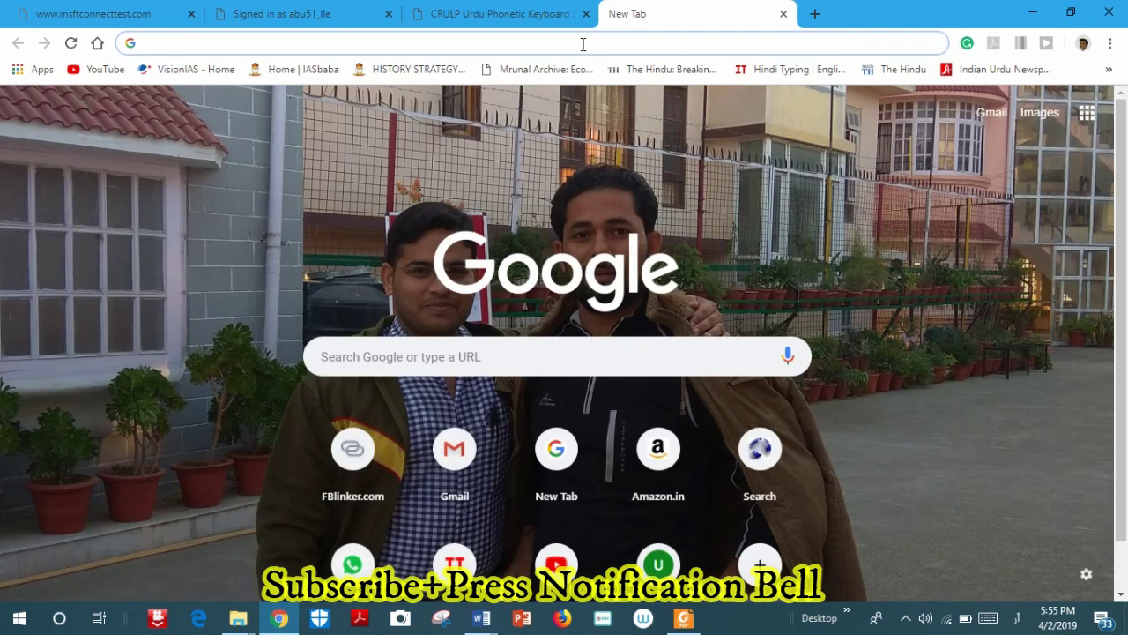
type("jame")
left_click(578, 103)
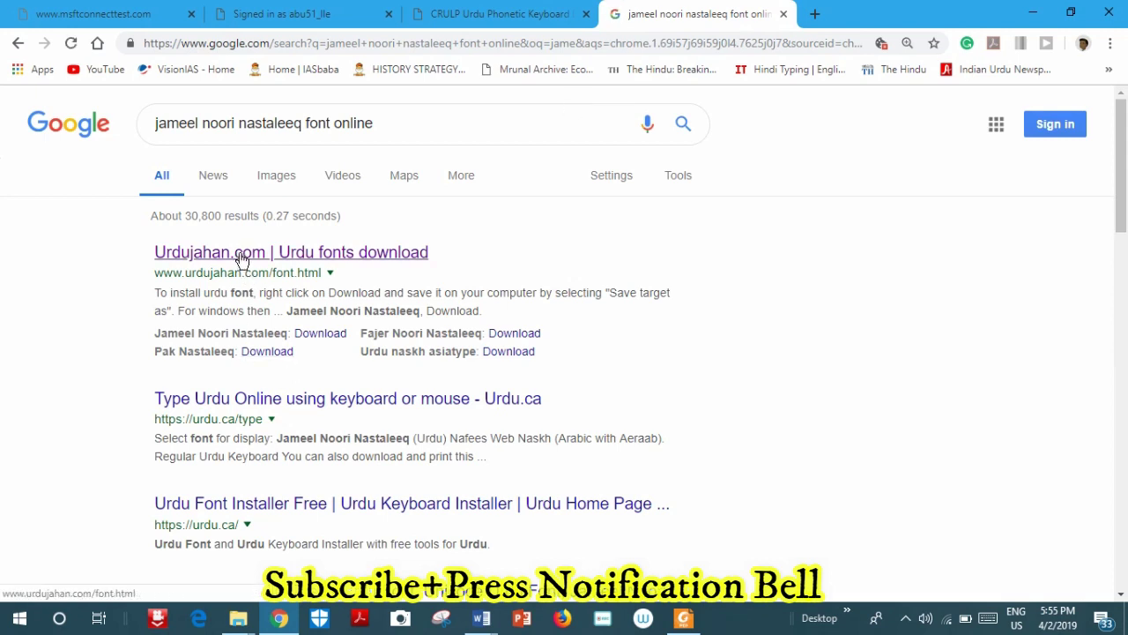
Open the urdujahan.com fonts page and download the Jameel Noori Nastaleeq font zip.
left_click(244, 257)
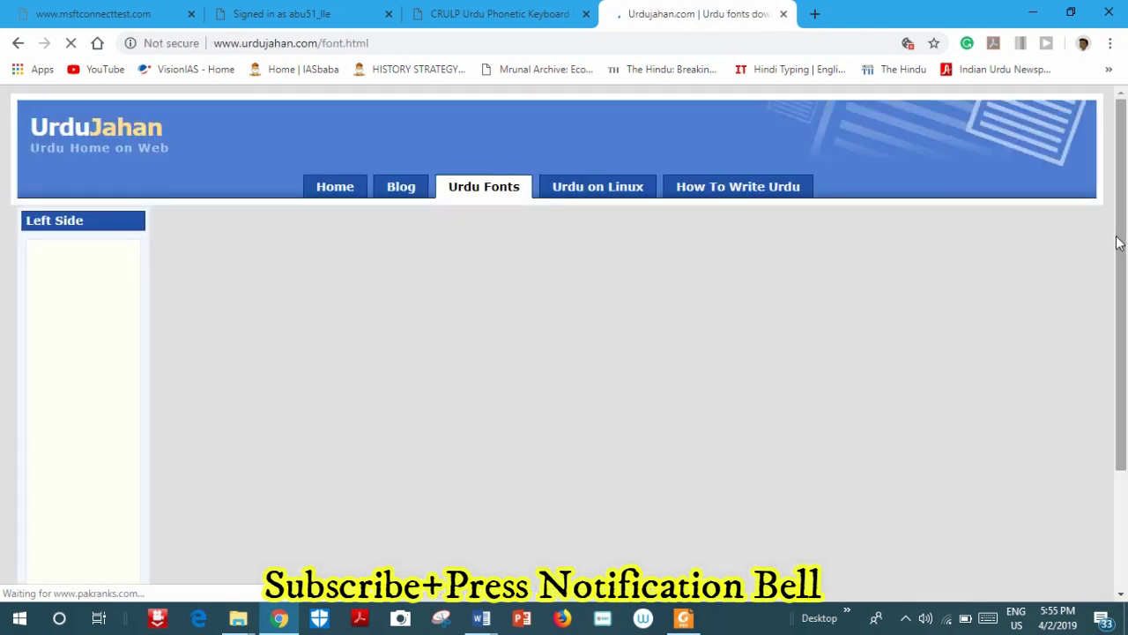
left_click_drag(1120, 239, 1122, 315)
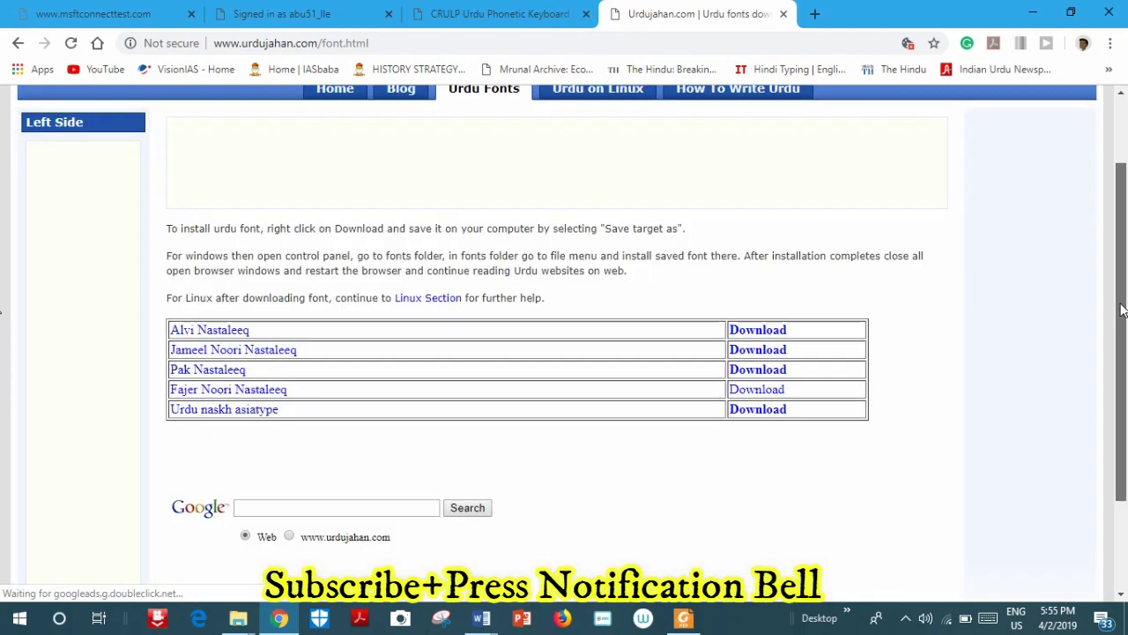
left_click_drag(1122, 315, 1122, 295)
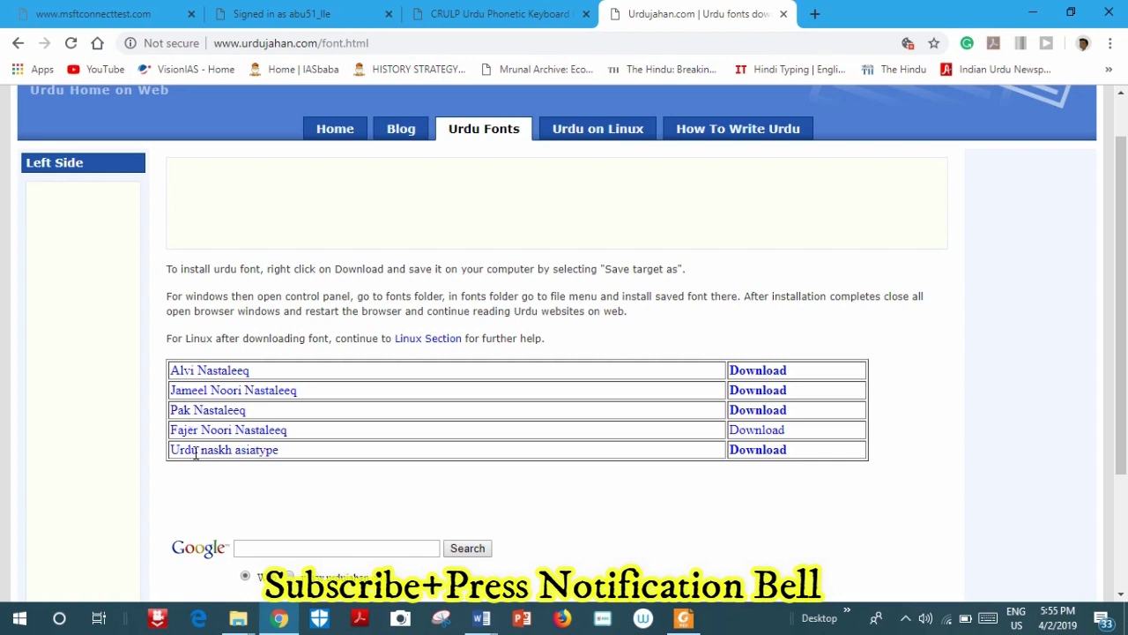
left_click(759, 392)
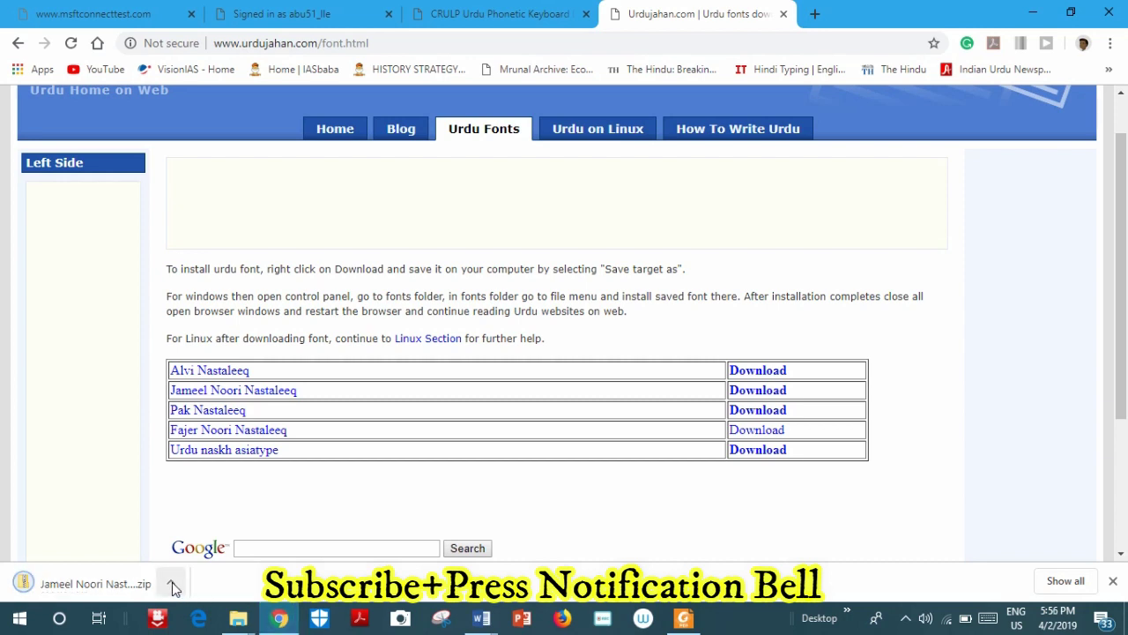
Show the font zip in Downloads and extract Jameel Noori Nastaleeq.zip into its own folder.
left_click(172, 582)
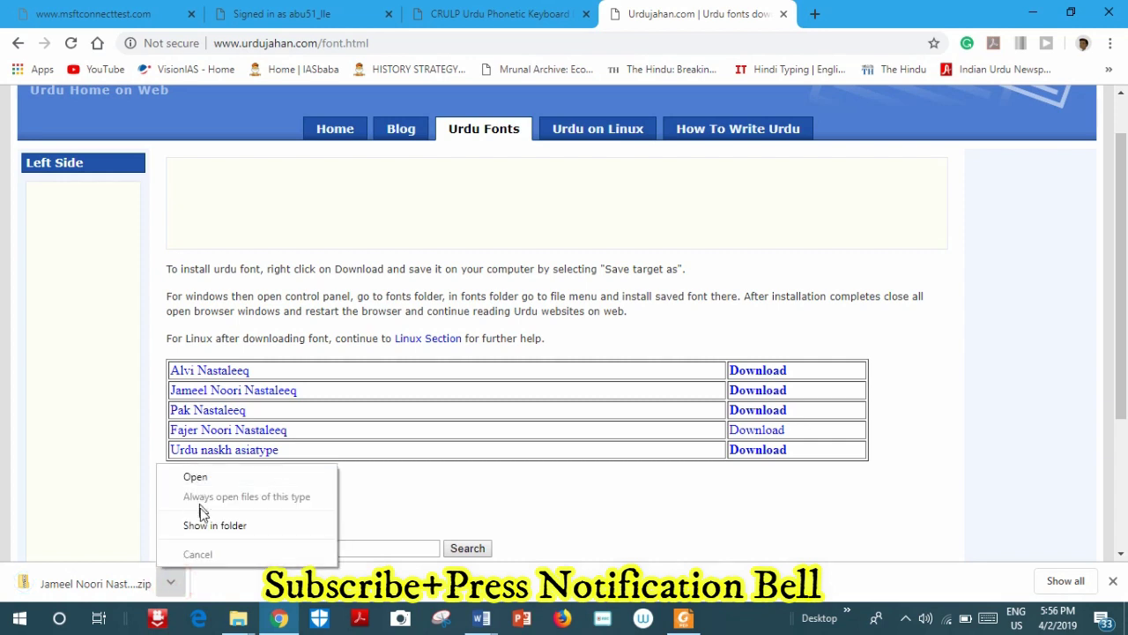
left_click(209, 529)
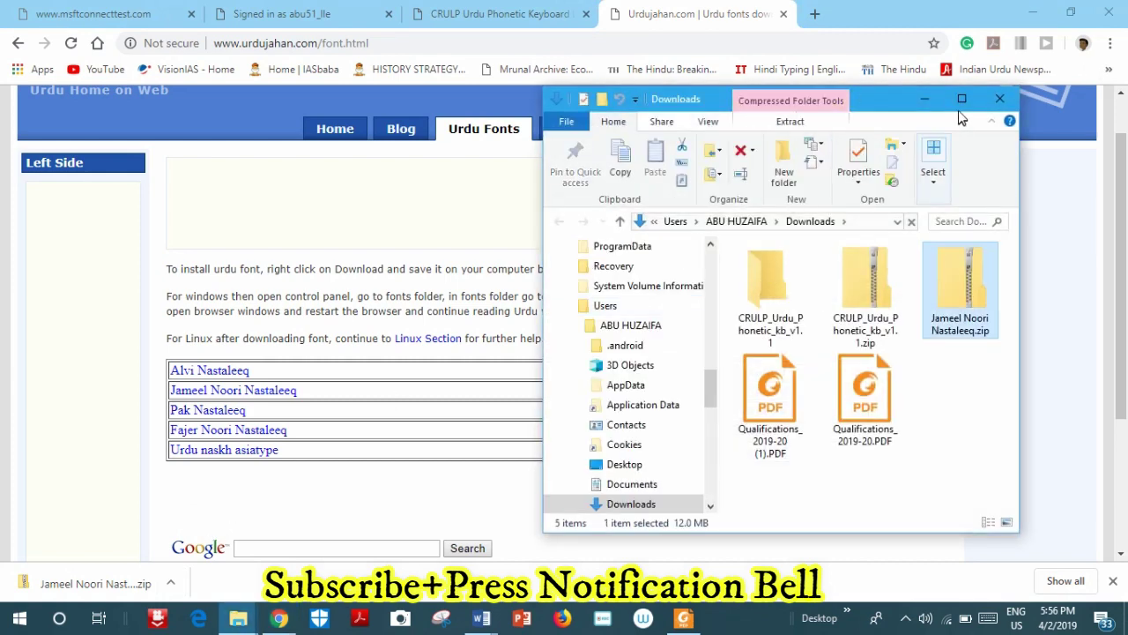
left_click(961, 98)
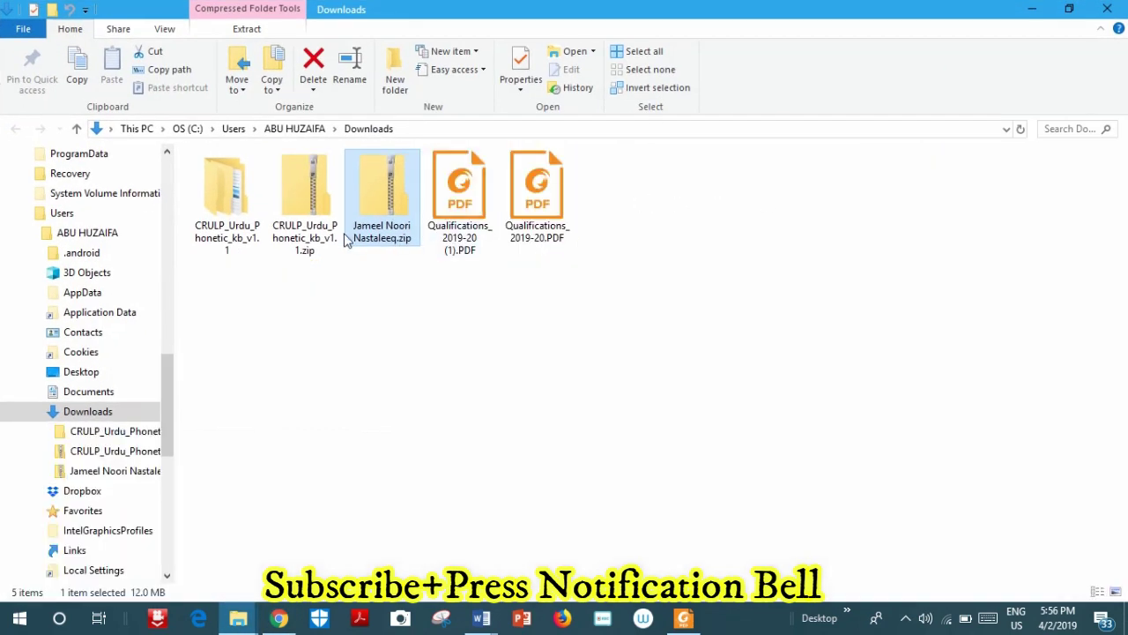
right_click(368, 242)
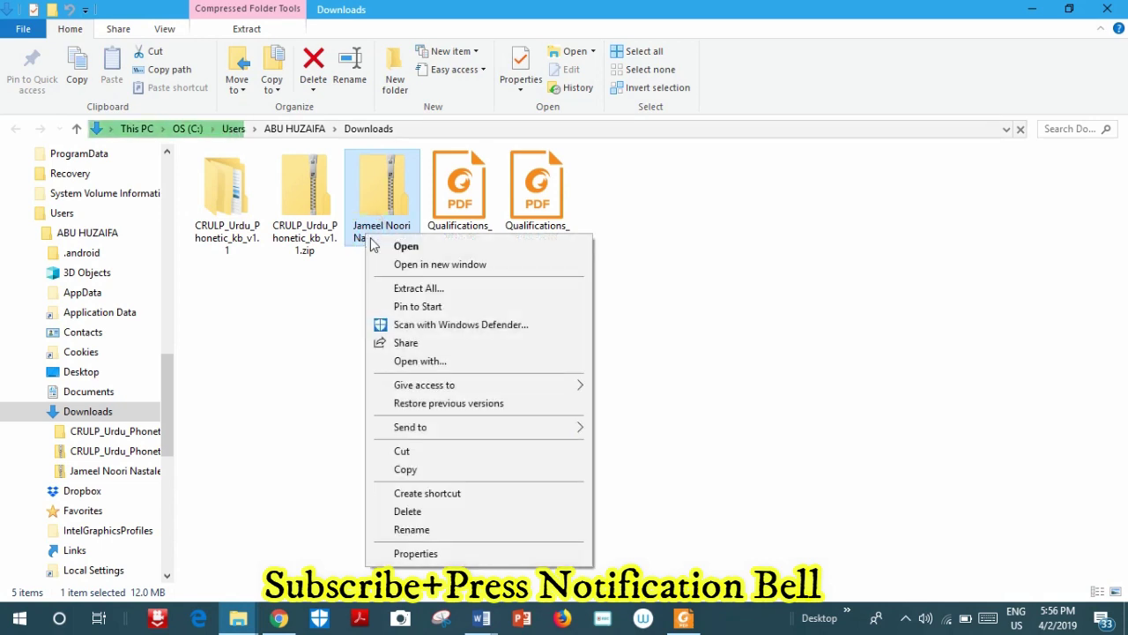
left_click(398, 291)
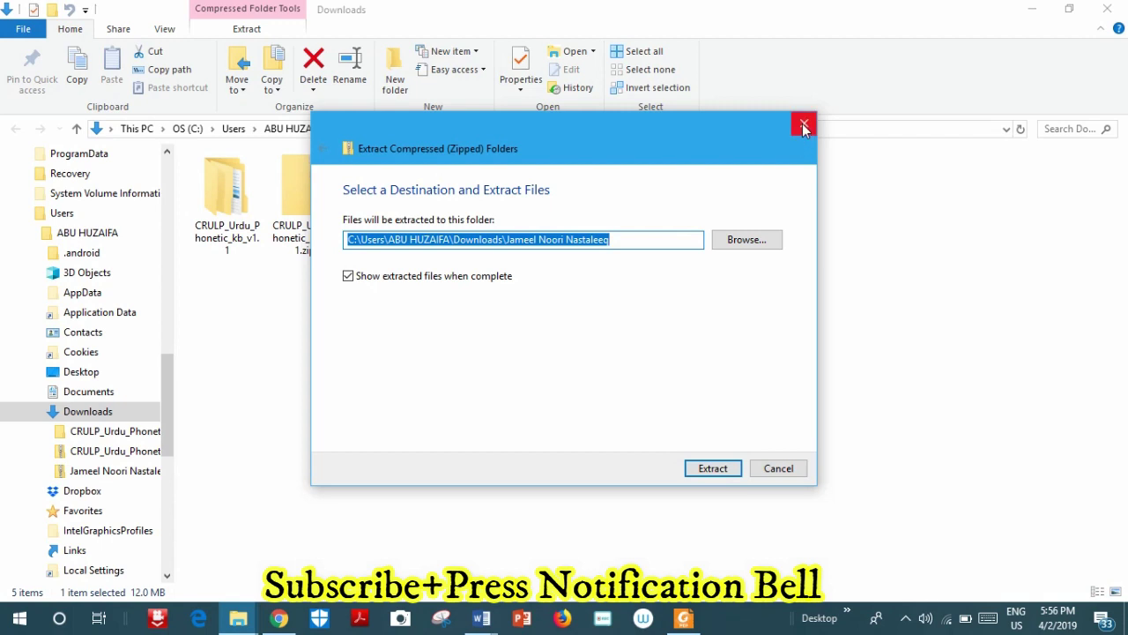
left_click(700, 471)
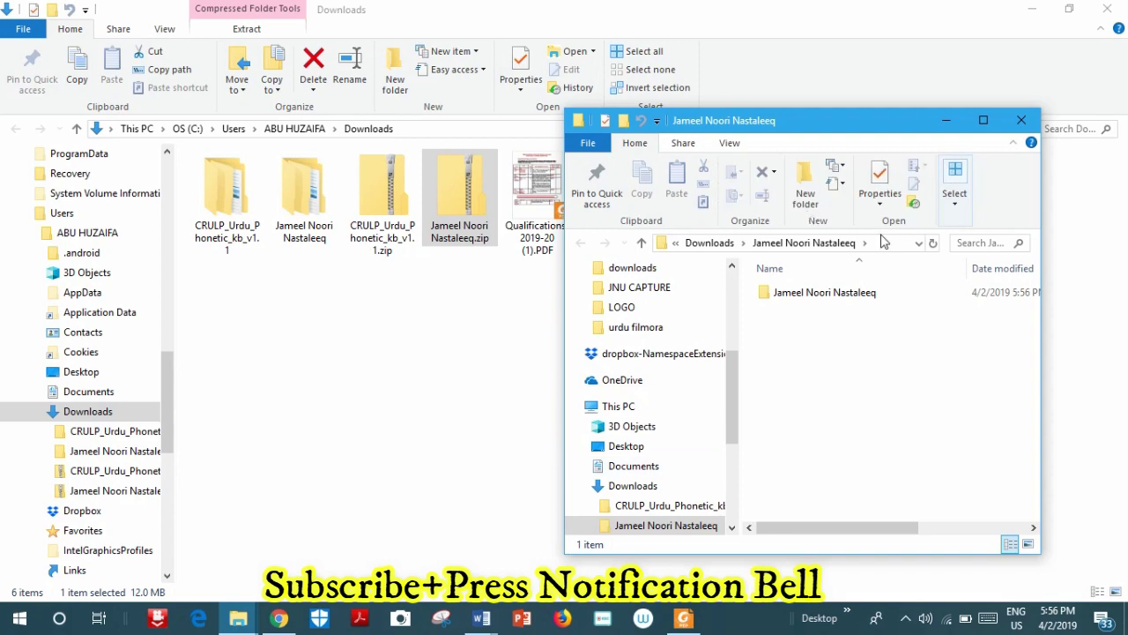
left_click(946, 121)
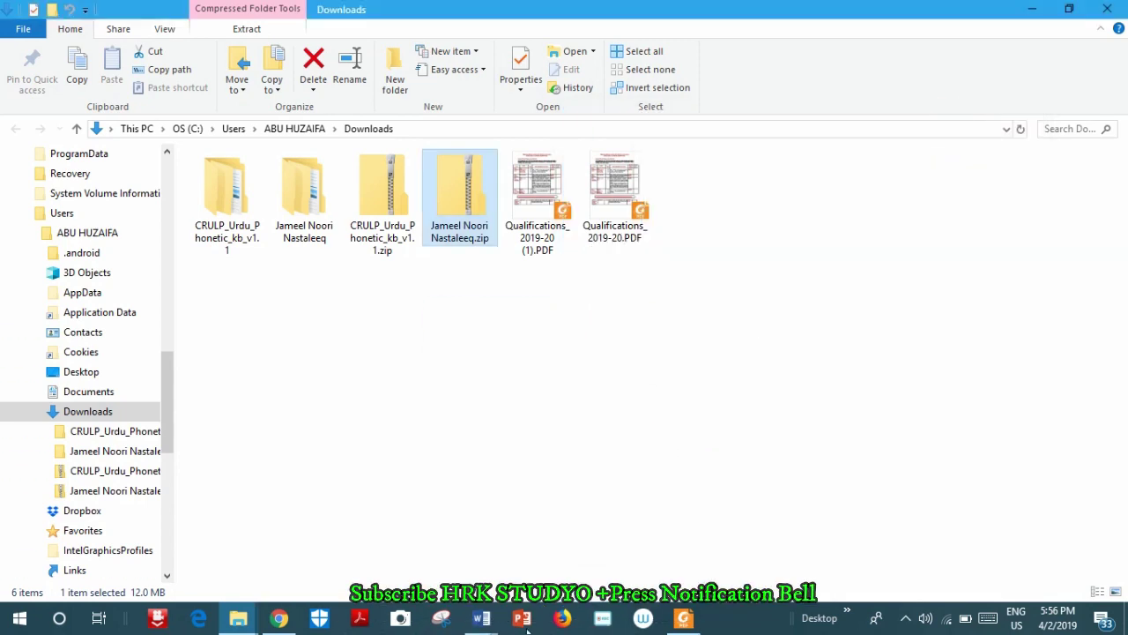
In Document1, type a line of Urdu text, switching the font size to 26 partway through.
mouse_move(481, 618)
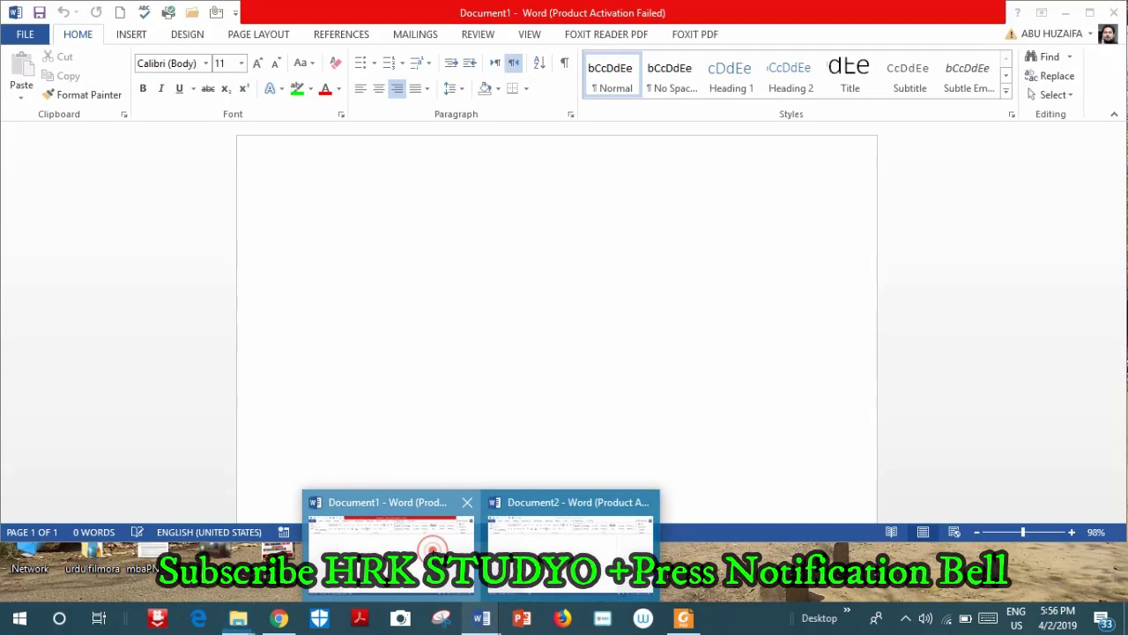
left_click(388, 556)
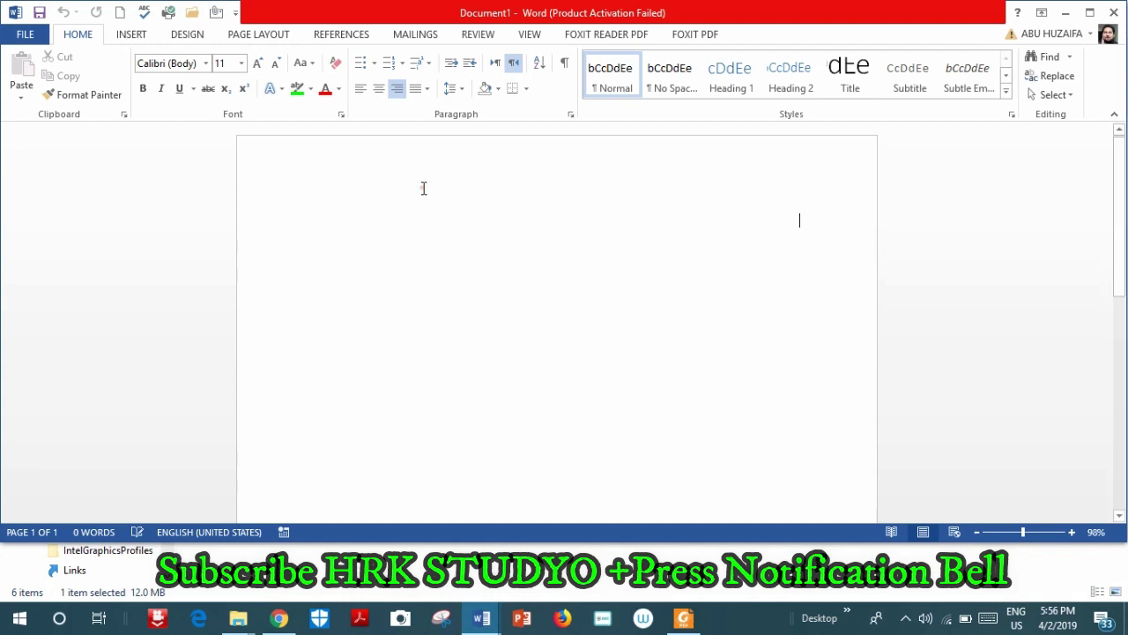
type("فکجہوسلاکفانہفکفاہجسجلکف")
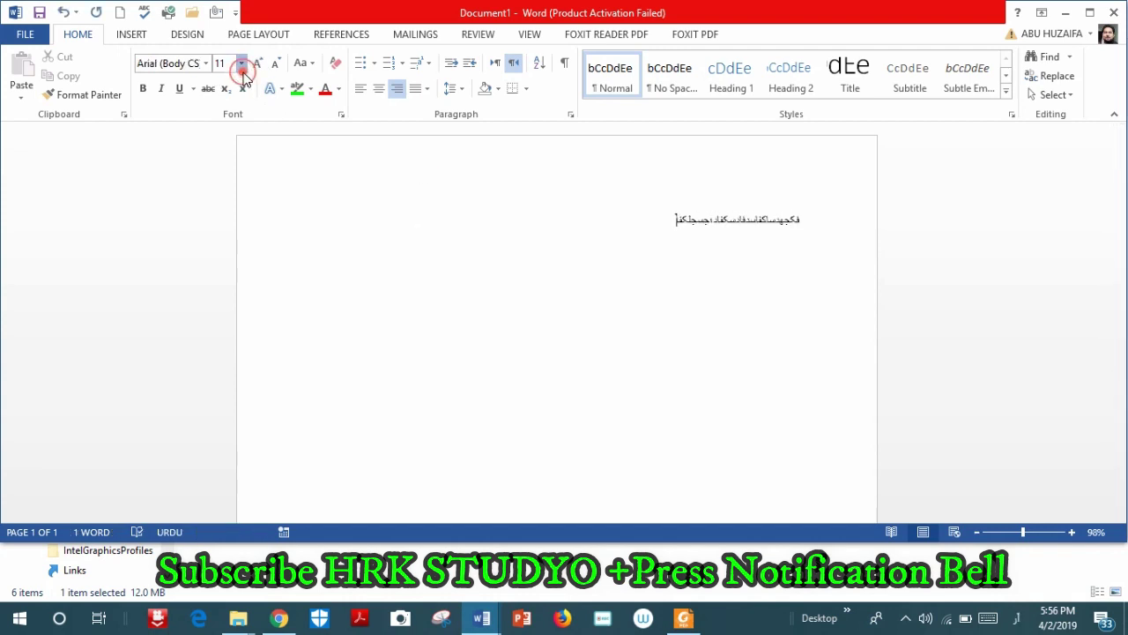
left_click(242, 69)
left_click(223, 261)
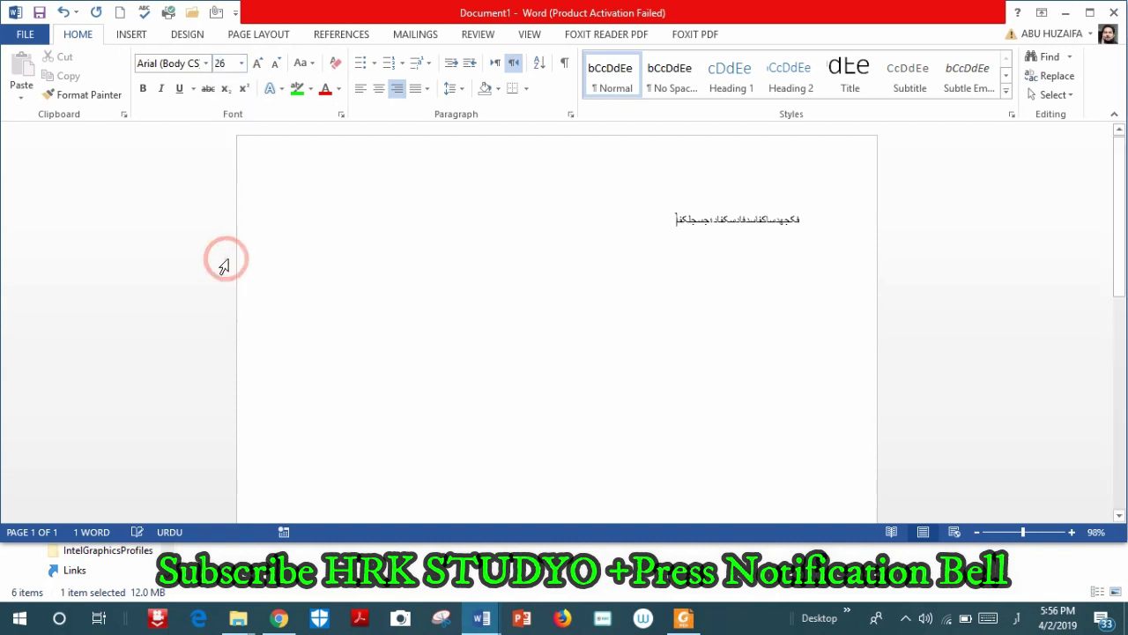
type("دجفهسدجفکلاسدهفاسد فد")
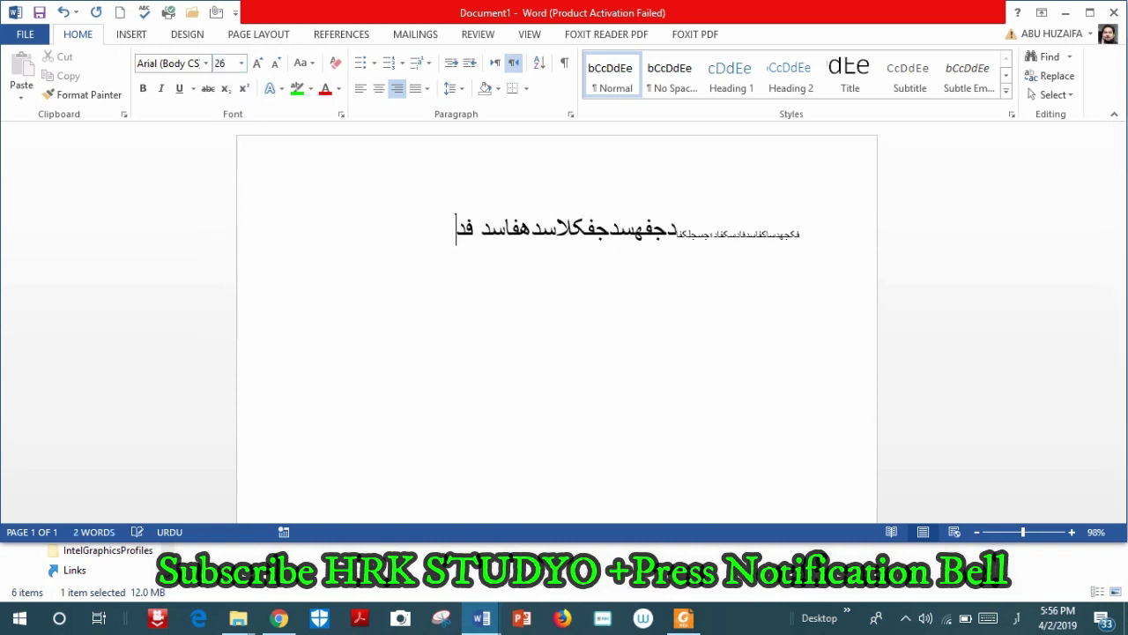
Select all the document text and apply the Jameel Noori Nastaleeq font.
key("ctrl+a")
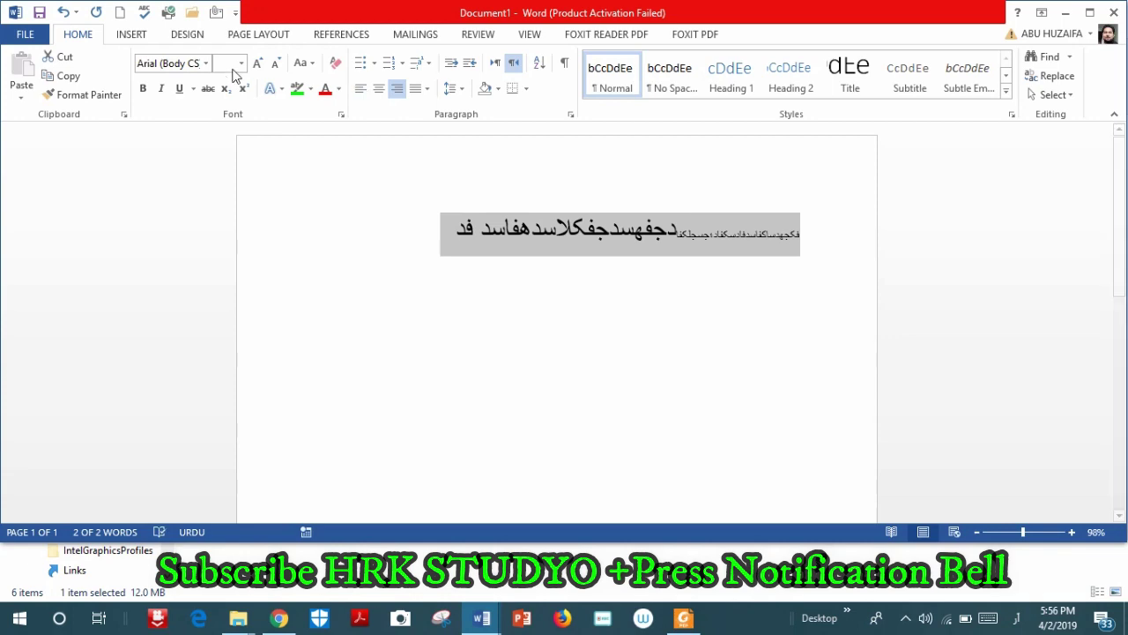
left_click(207, 66)
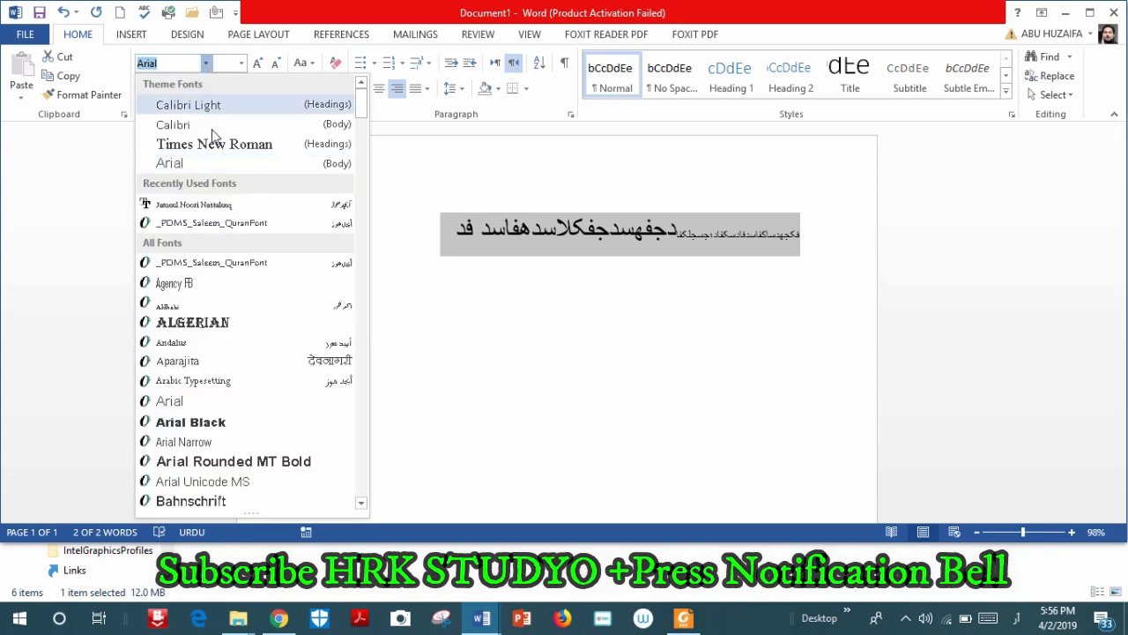
scroll(345, 244, "down", 5)
scroll(335, 423, "down", 15)
scroll(348, 495, "down", 10)
scroll(352, 499, "down", 13)
scroll(356, 476, "up", 1)
scroll(348, 352, "up", 20)
scroll(348, 150, "up", 20)
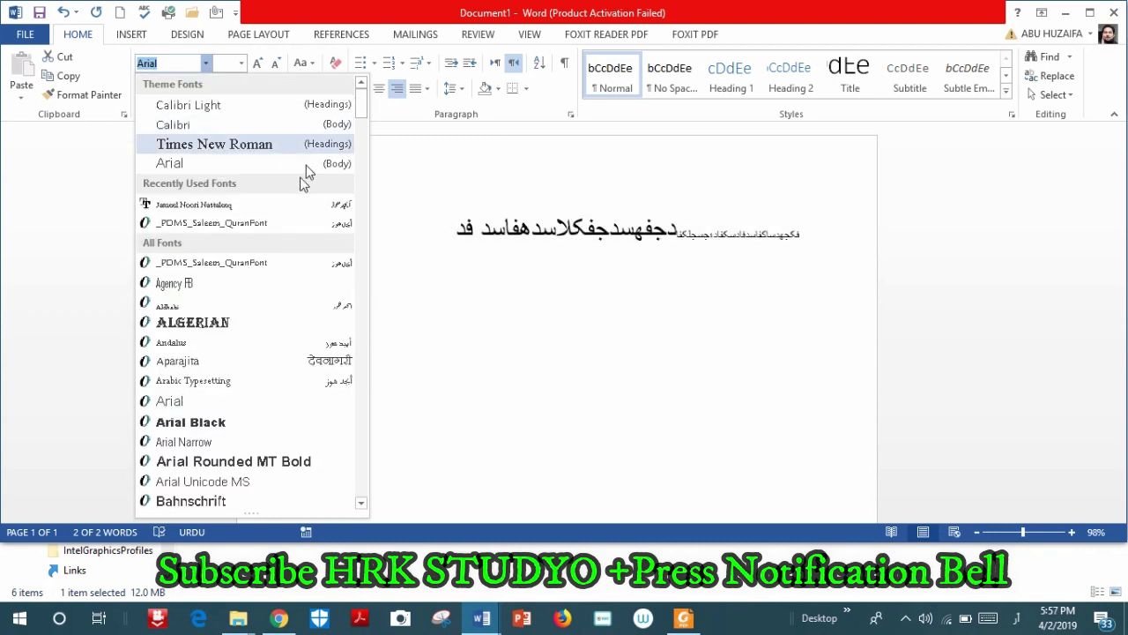
left_click(291, 208)
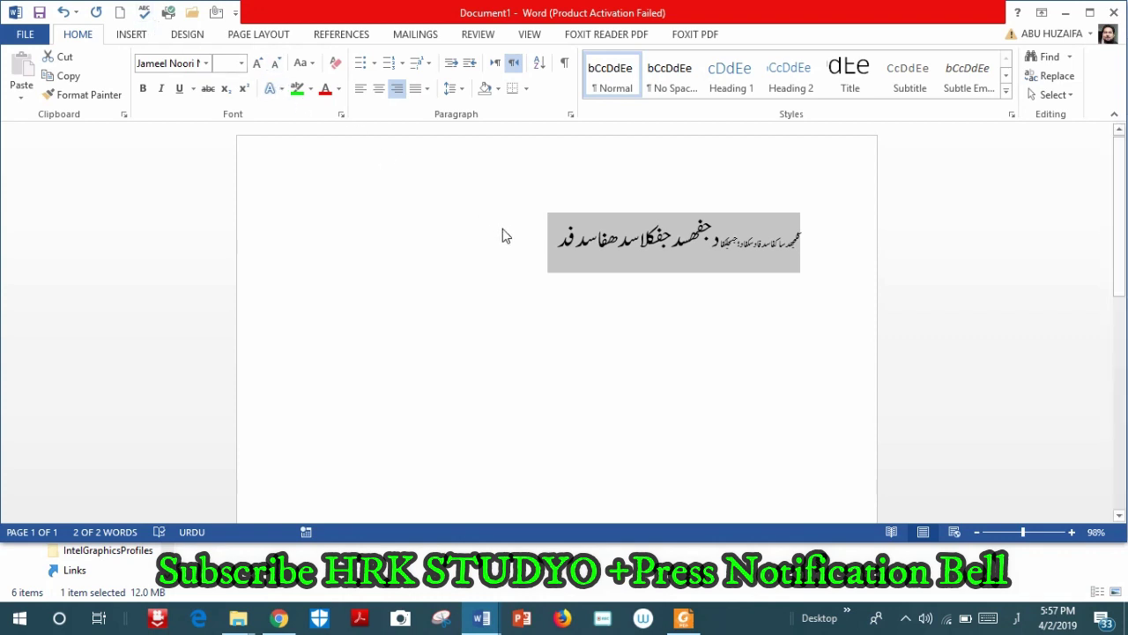
left_click(242, 66)
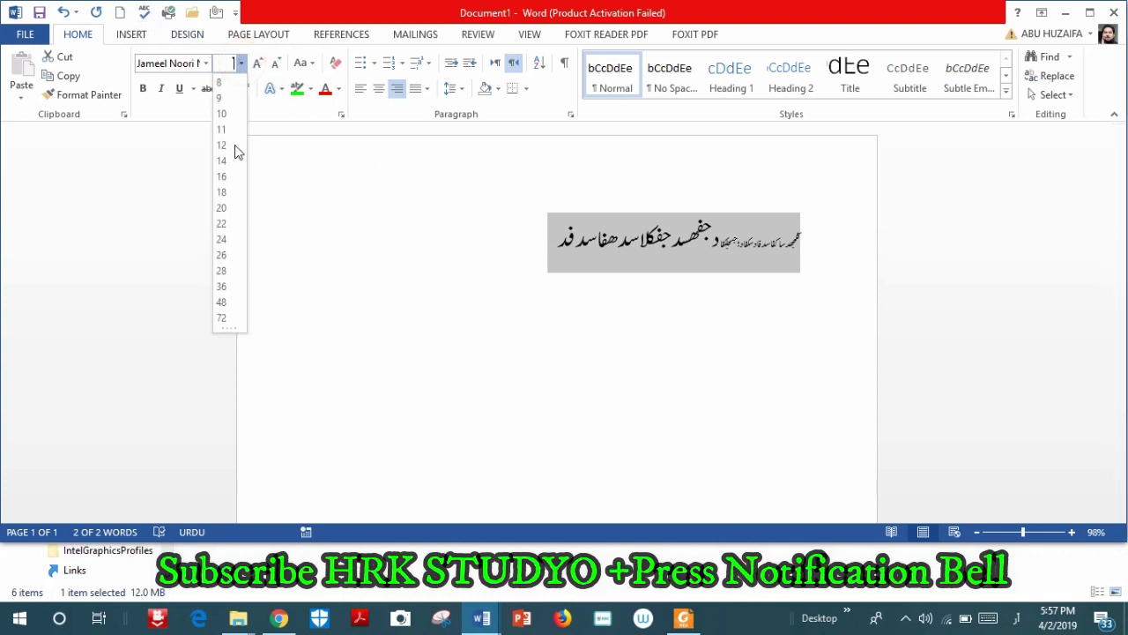
Set the Urdu text to size 22 and type a second Urdu line below it.
left_click(223, 223)
left_click(412, 235)
key("Return")
type("اور اس")
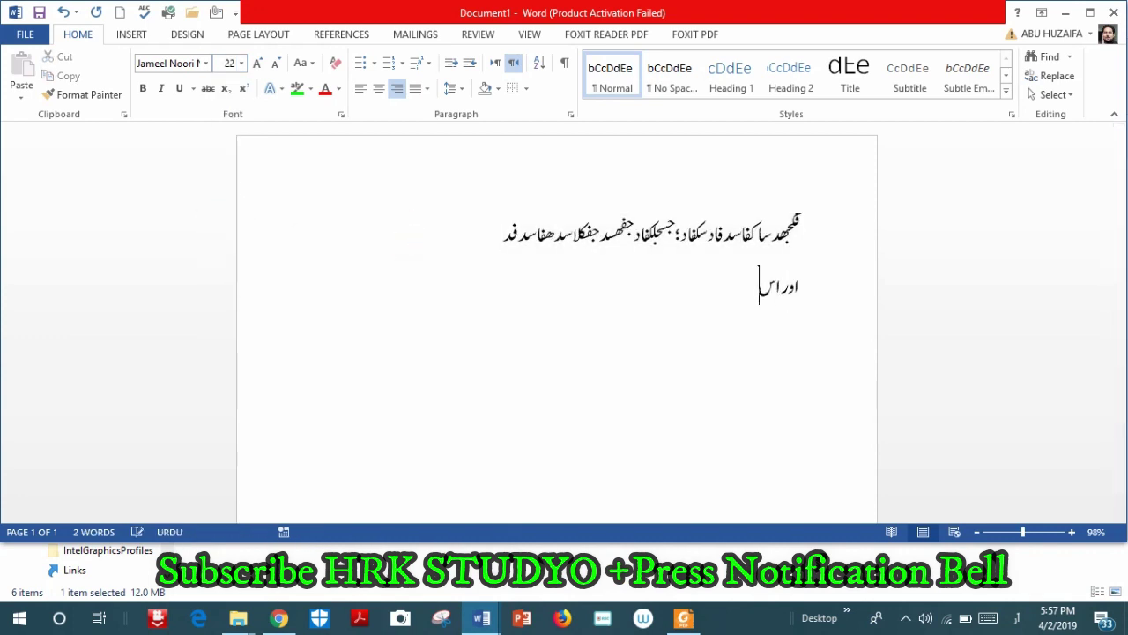
type("کی ایک بات اچھی لگی")
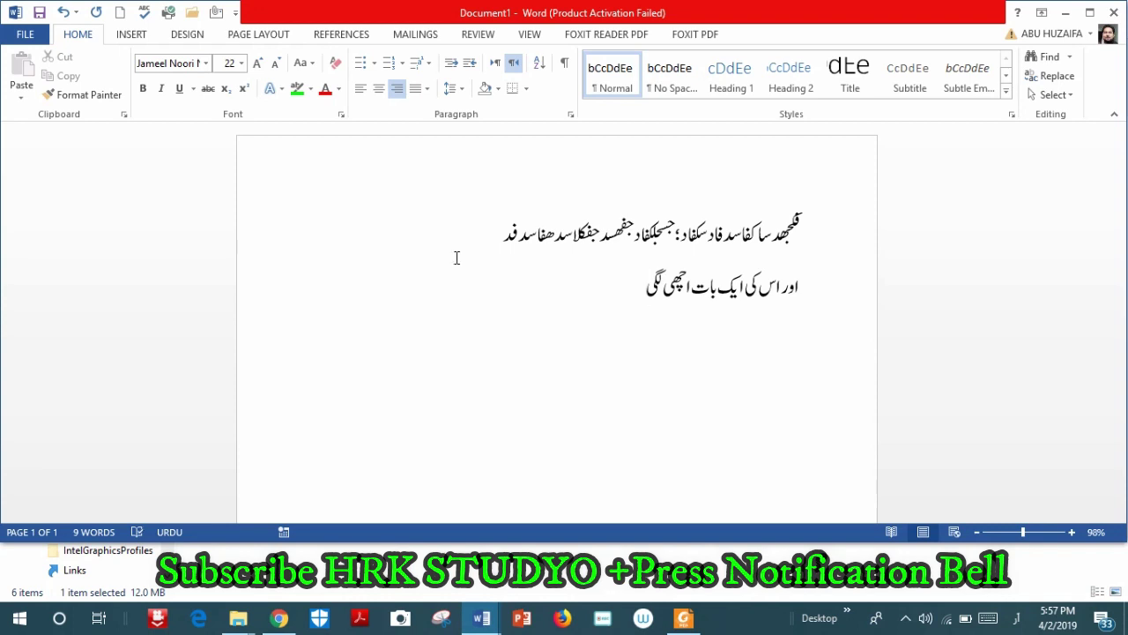
Check the keyboard language and select the whole second Urdu line.
left_click(1016, 617)
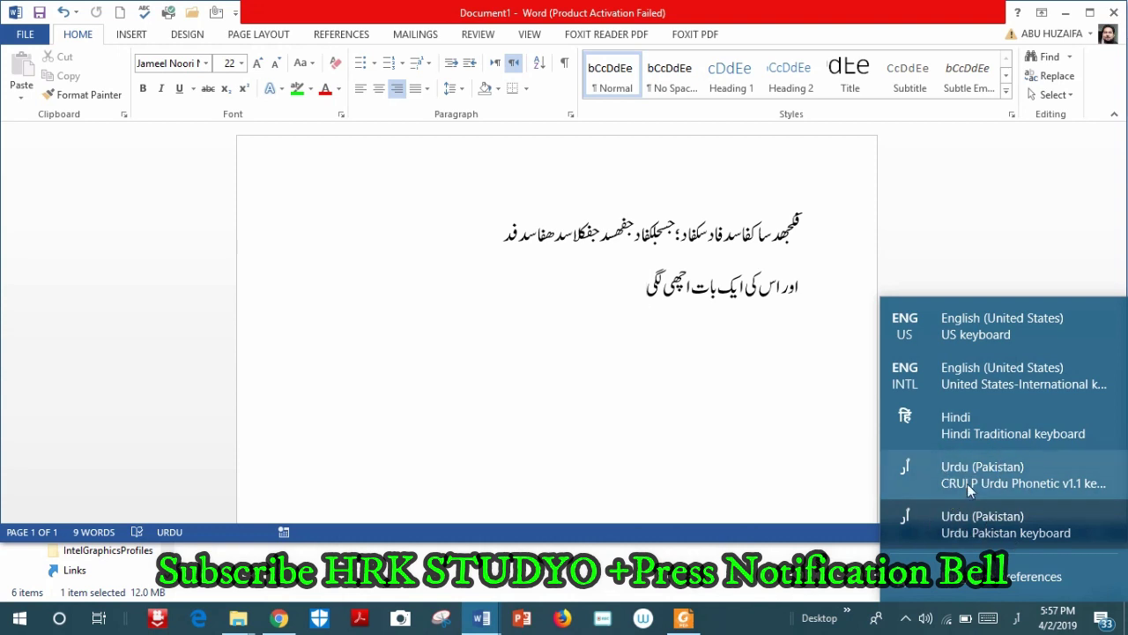
left_click(605, 288)
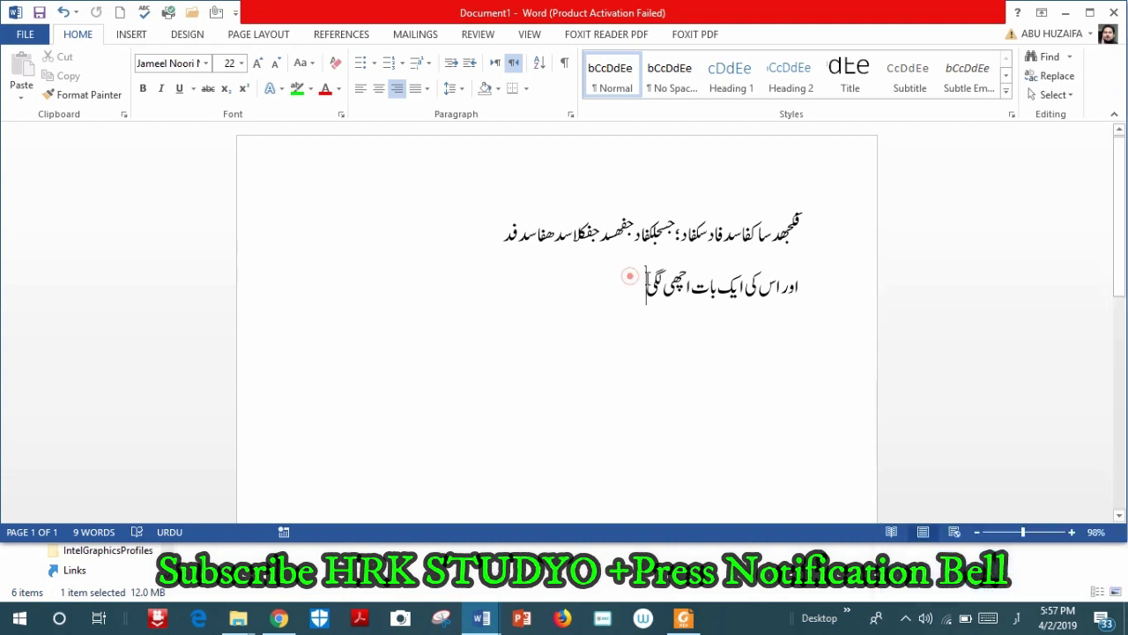
left_click_drag(646, 284, 783, 287)
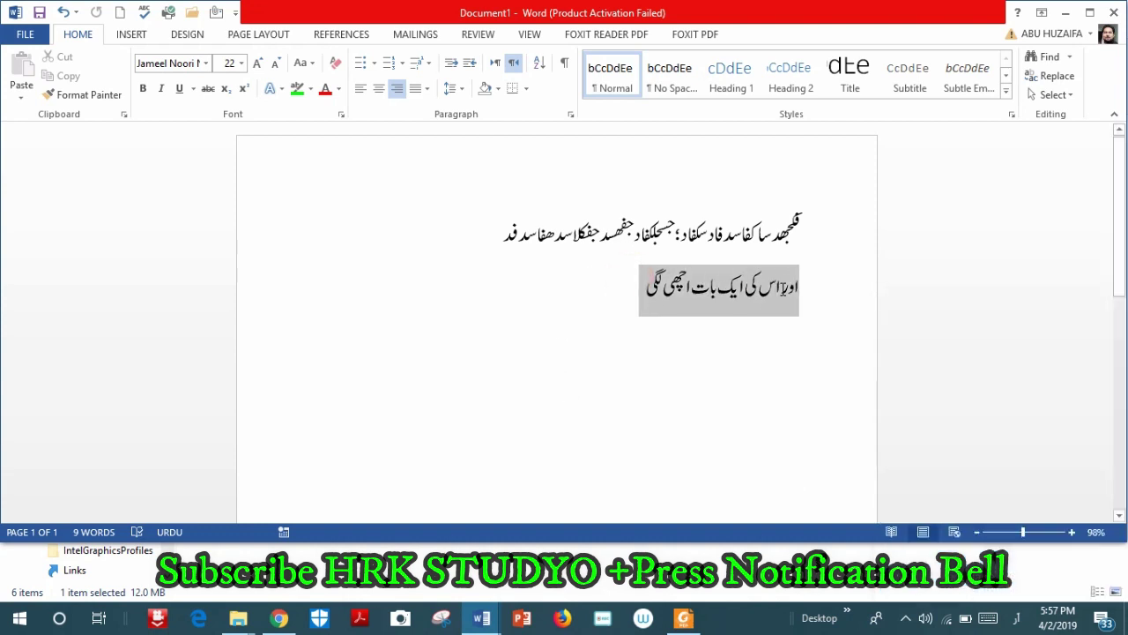
left_click(620, 292)
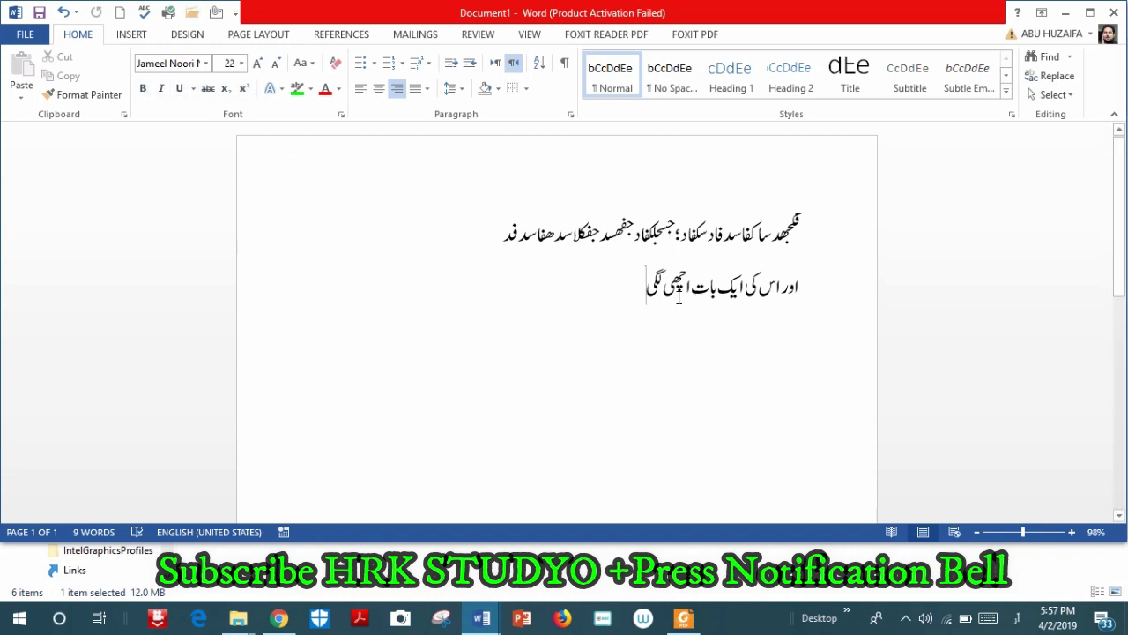
triple_click(641, 287)
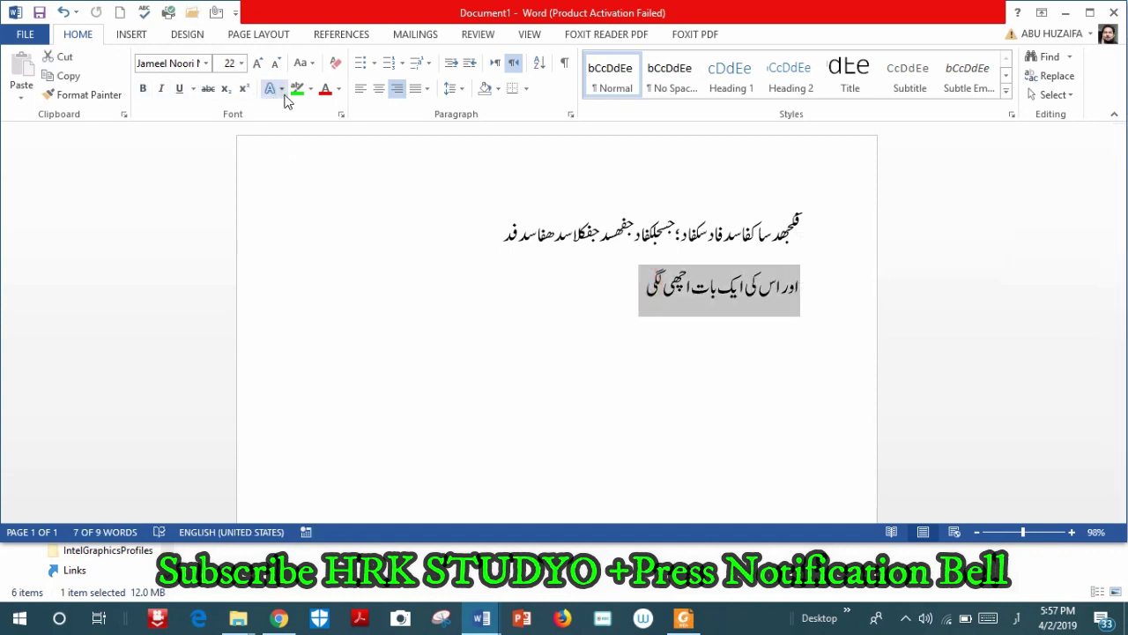
Set the second line to size 28, toggling bold, italic, underline and Grow/Shrink Font back off.
left_click(240, 66)
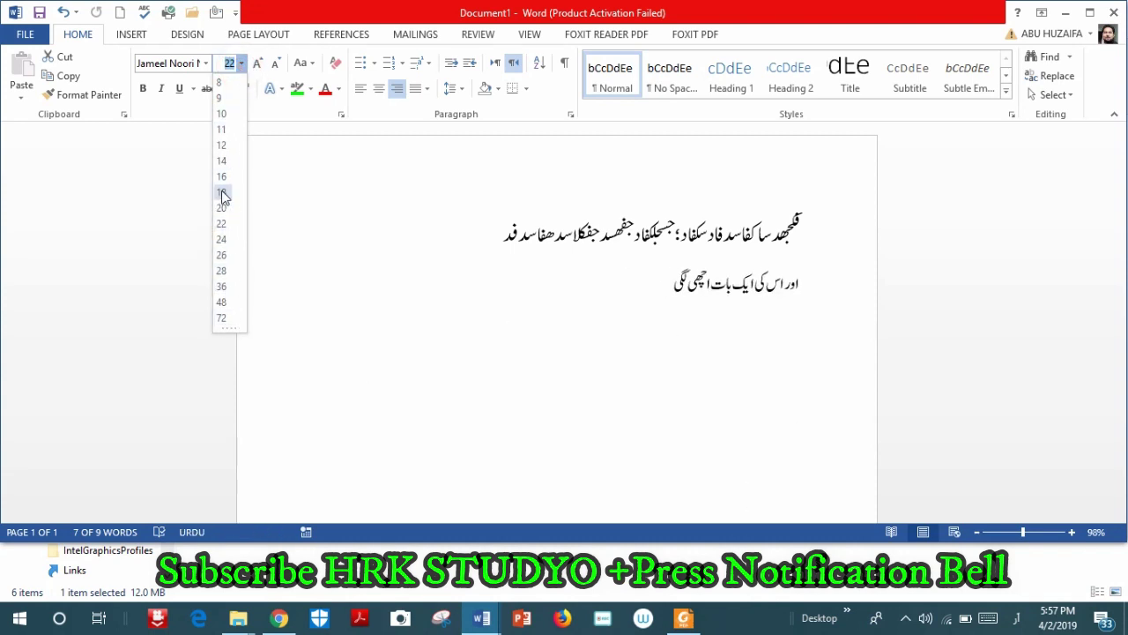
left_click(223, 271)
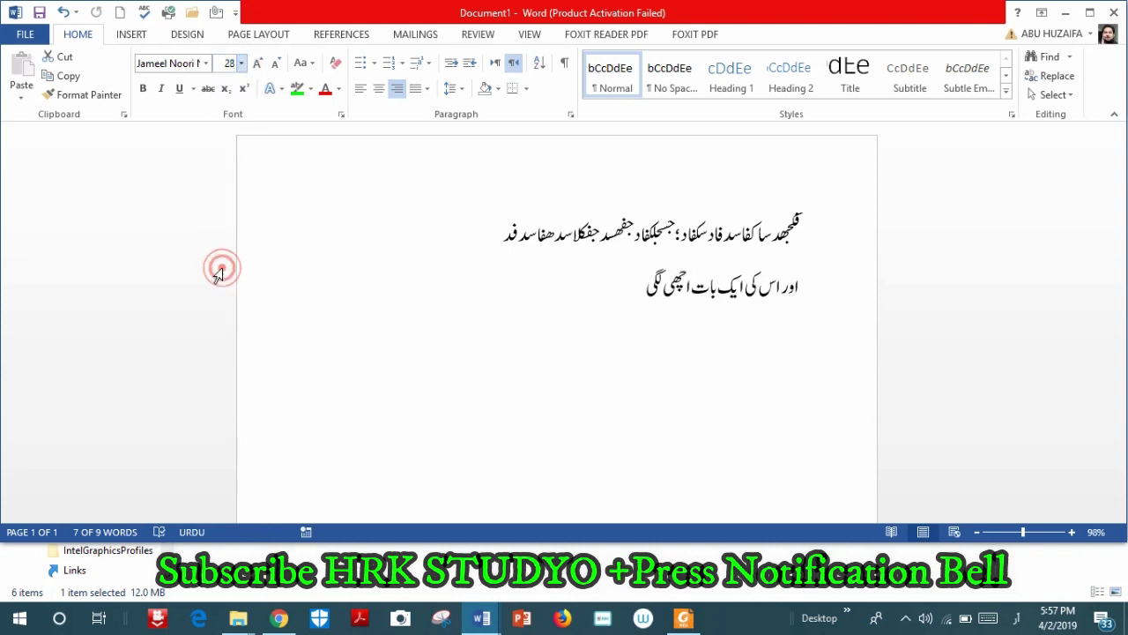
left_click(143, 92)
left_click(143, 92)
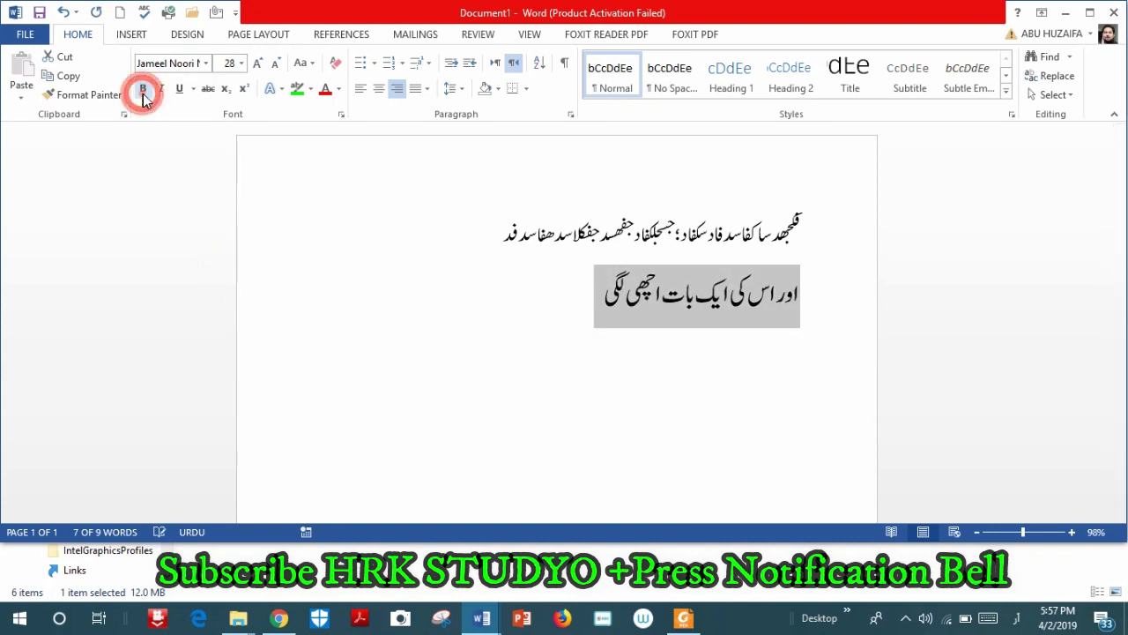
left_click(161, 91)
left_click(161, 91)
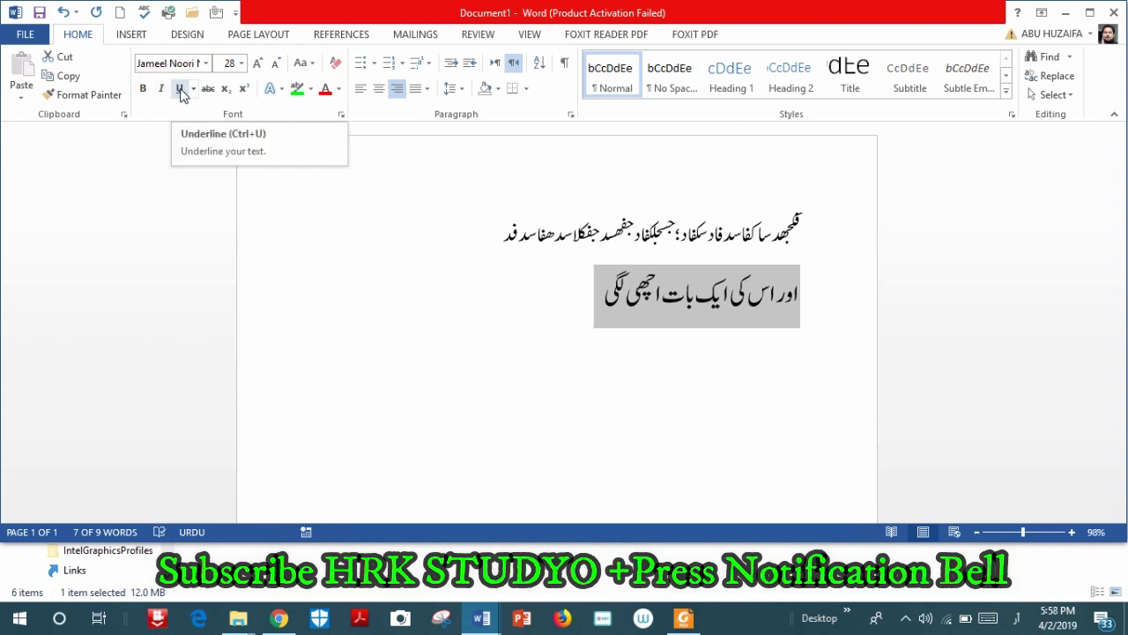
left_click(181, 92)
left_click(181, 92)
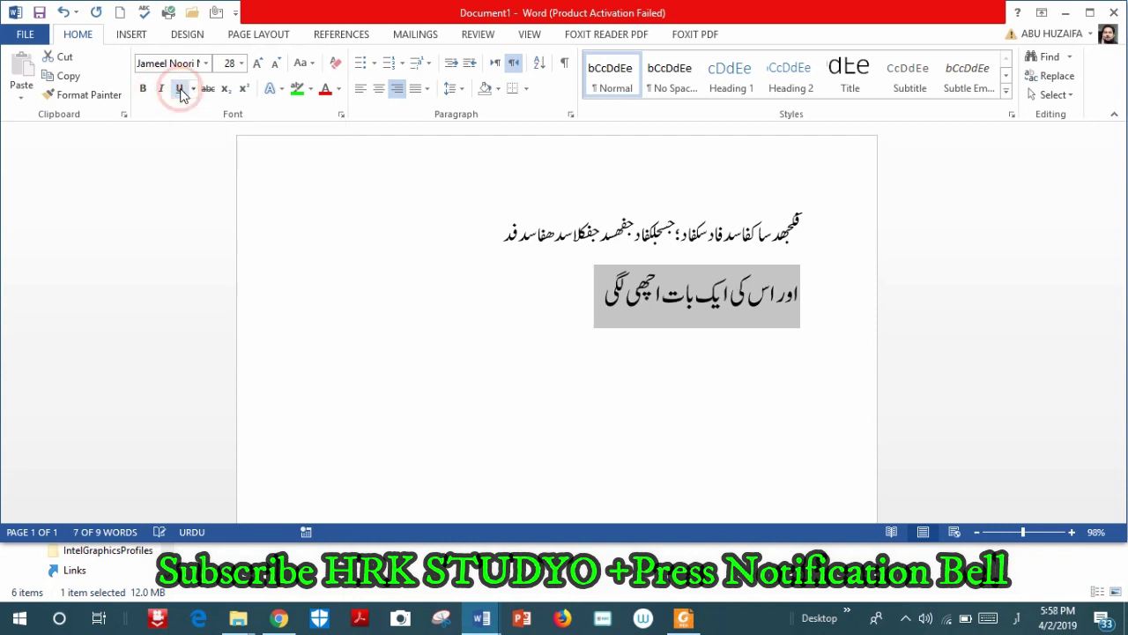
left_click(258, 65)
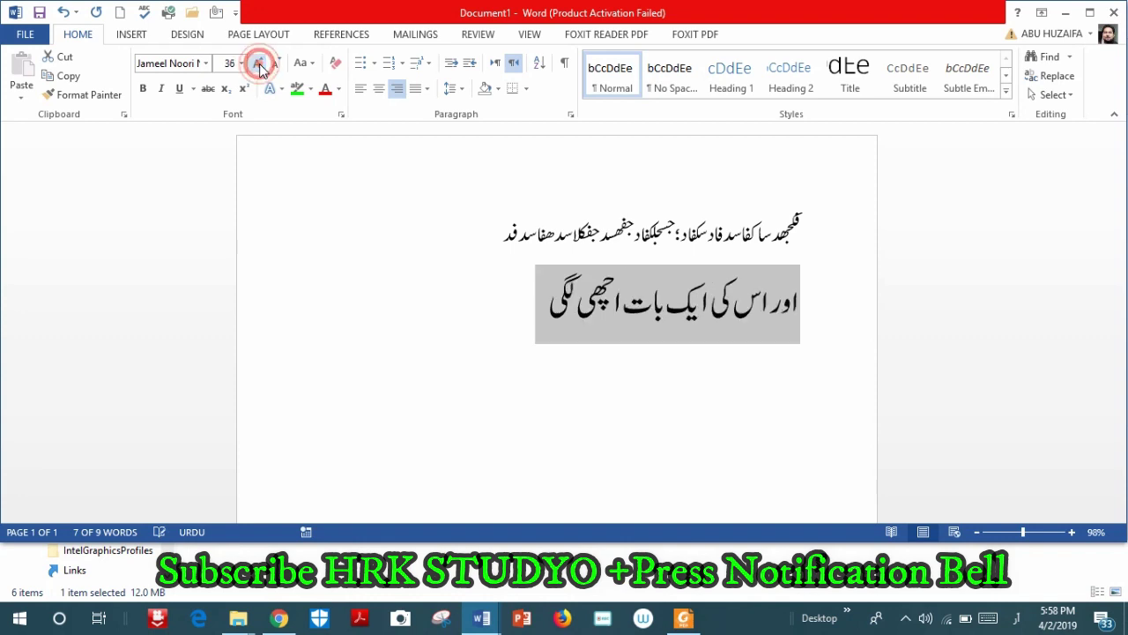
left_click(276, 65)
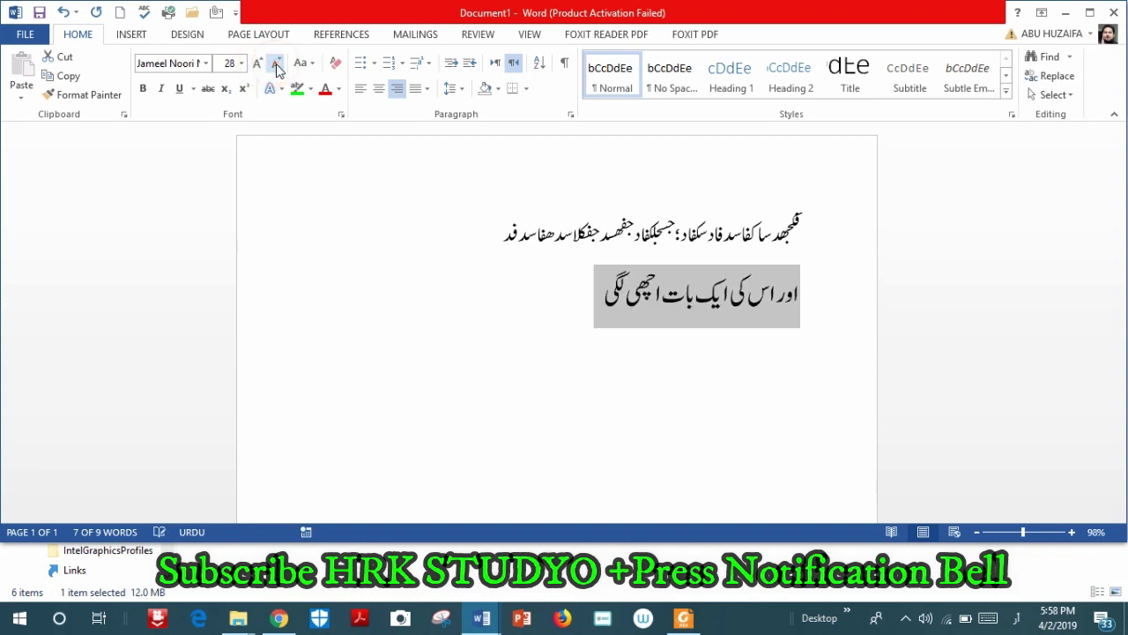
left_click(338, 89)
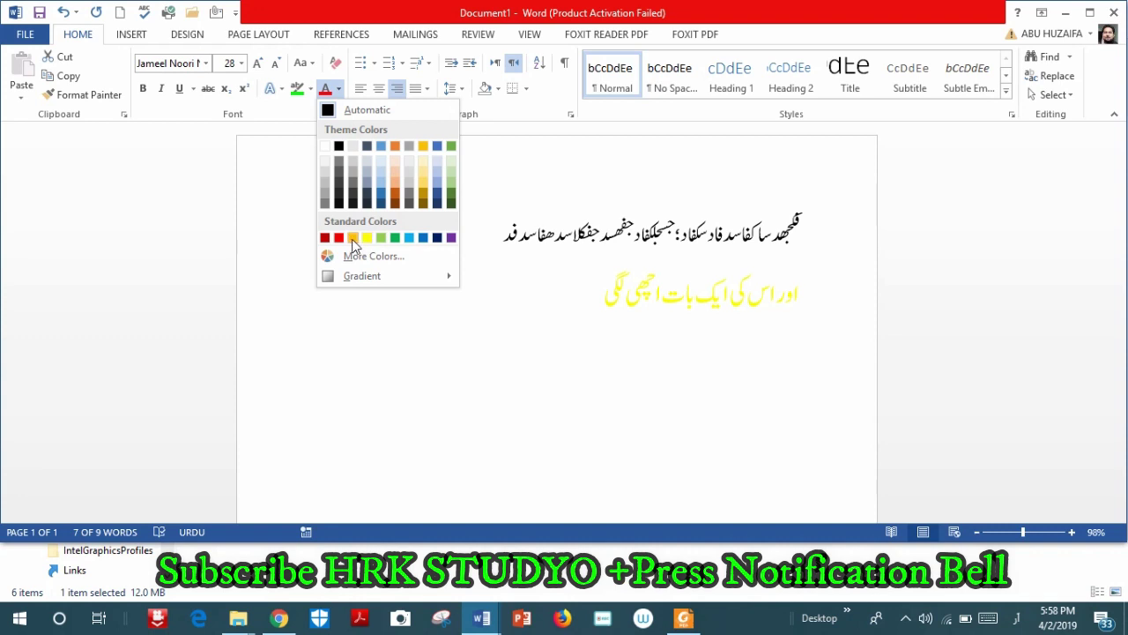
left_click(395, 238)
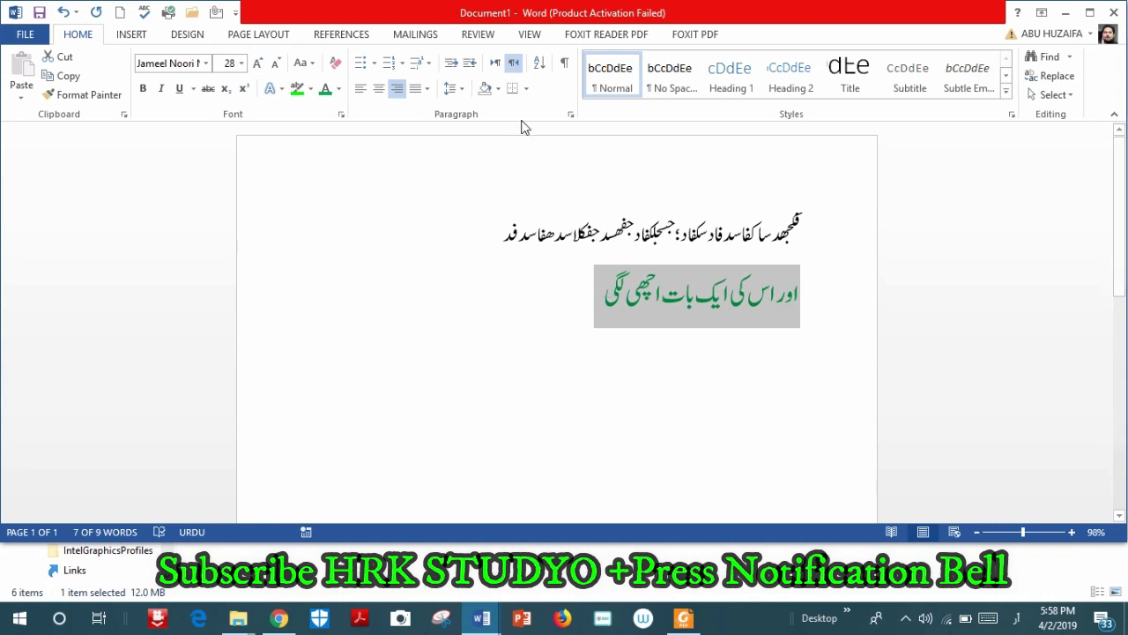
left_click(498, 88)
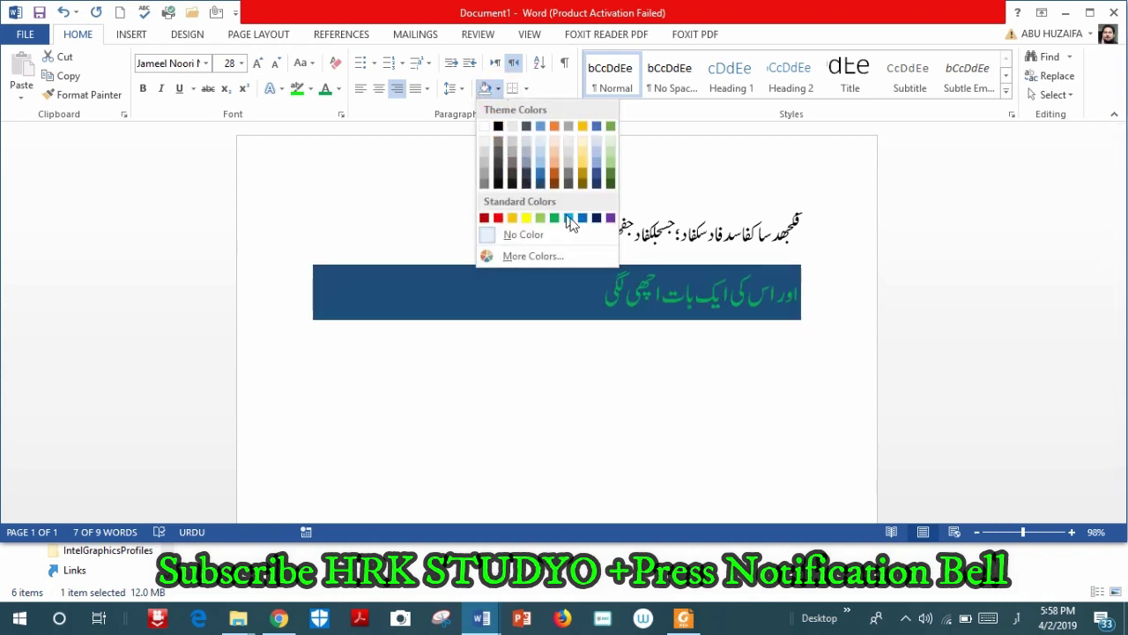
left_click(452, 176)
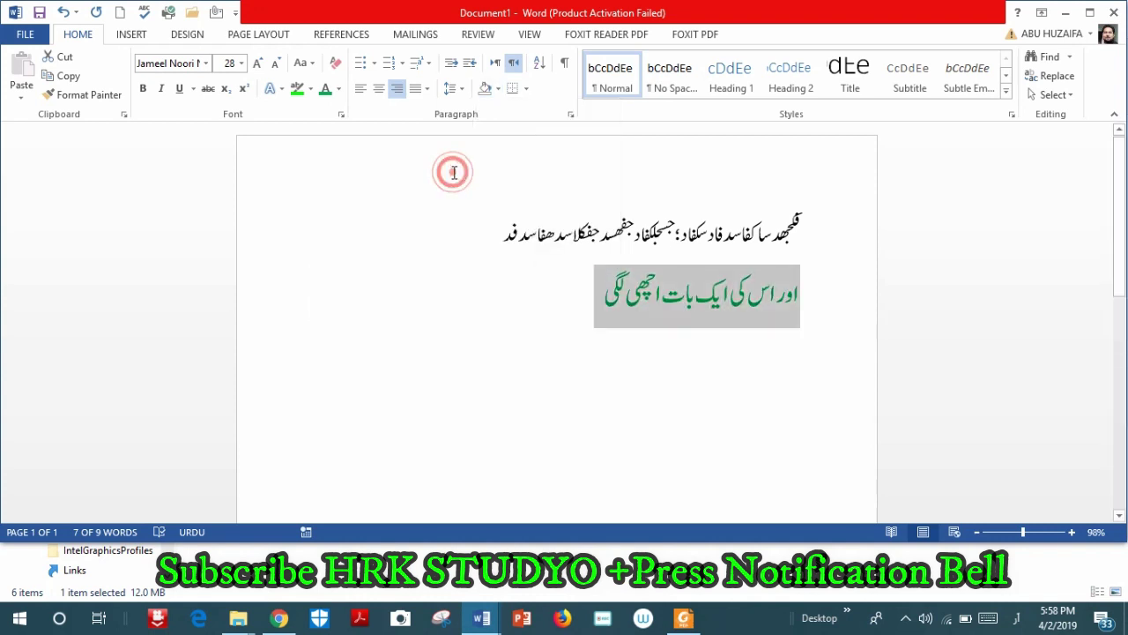
left_click(587, 296)
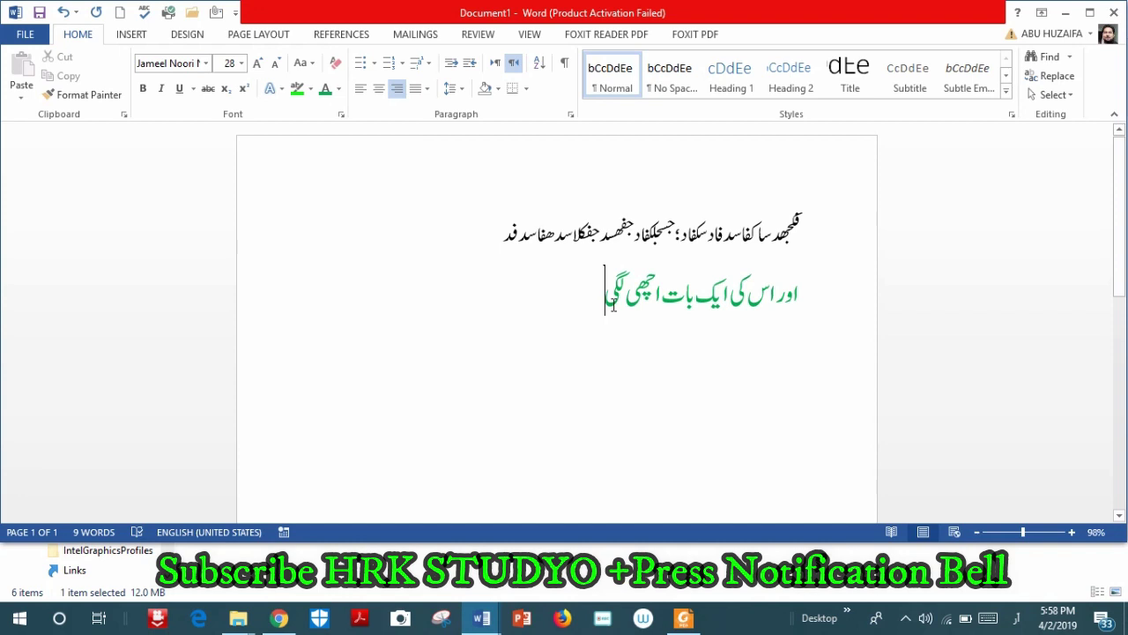
key("ctrl+a")
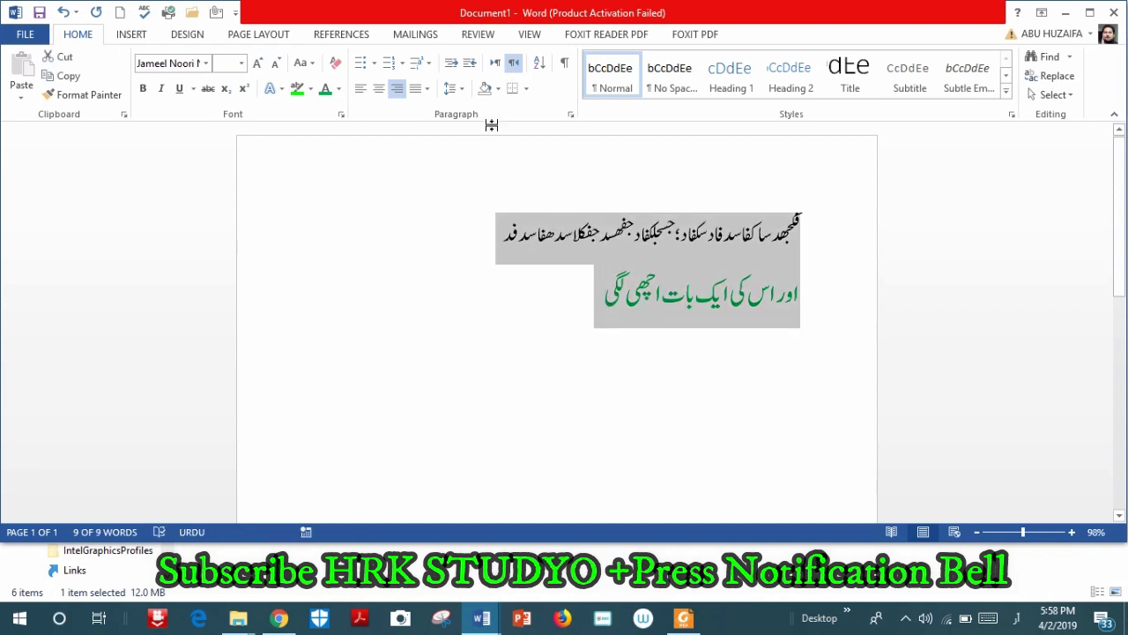
Toggle both Urdu lines between left-to-right and right-to-left, ending right-to-left.
left_click(497, 67)
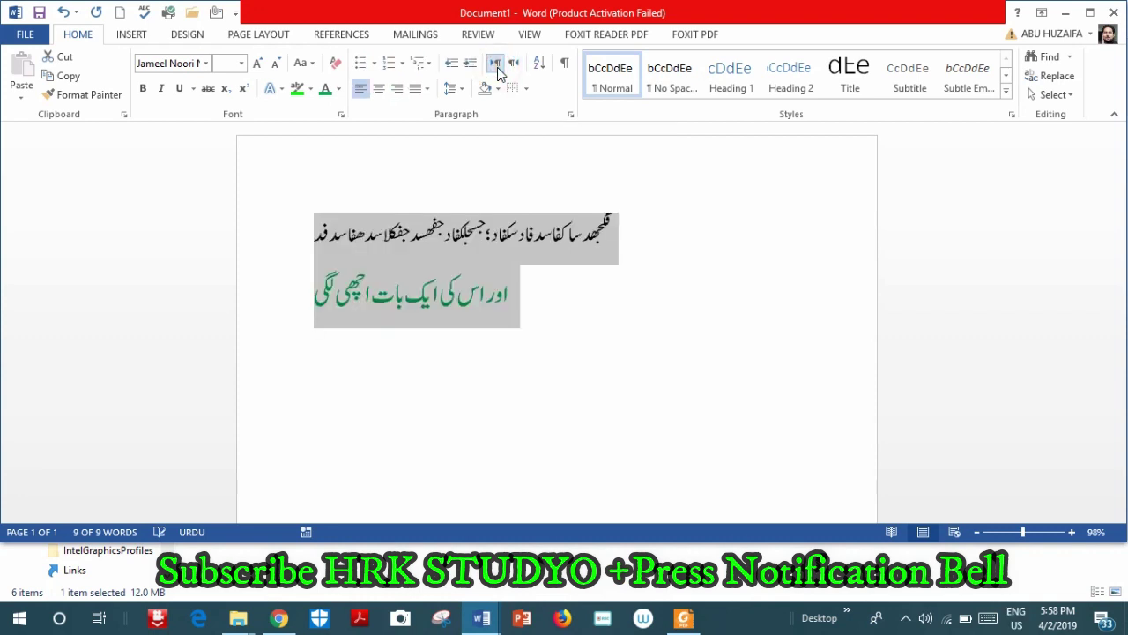
left_click(514, 66)
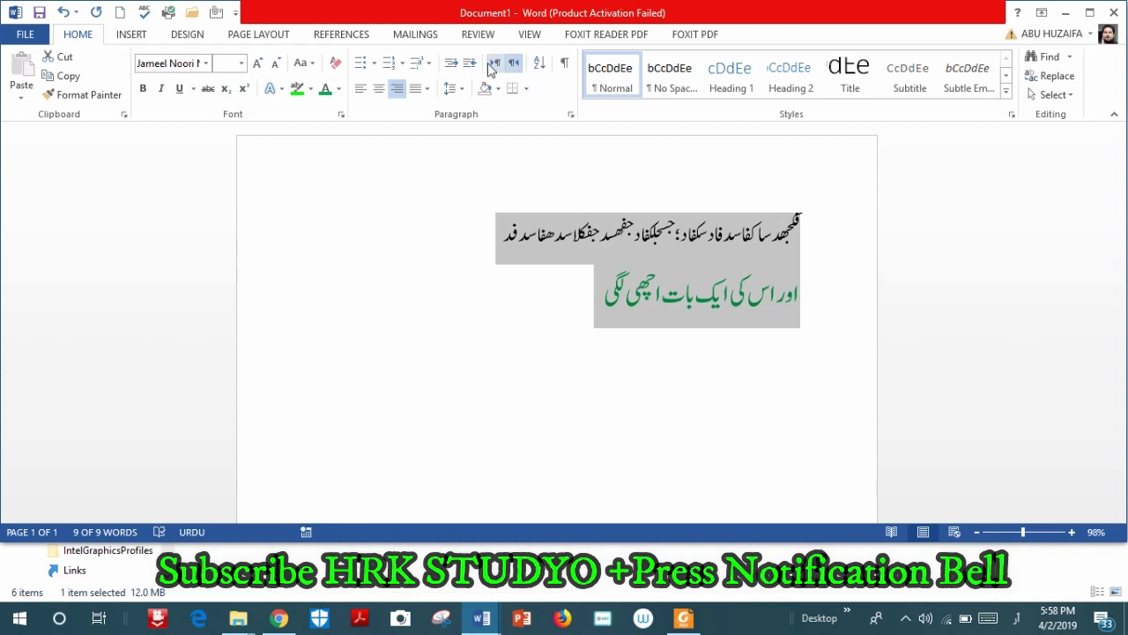
left_click(497, 67)
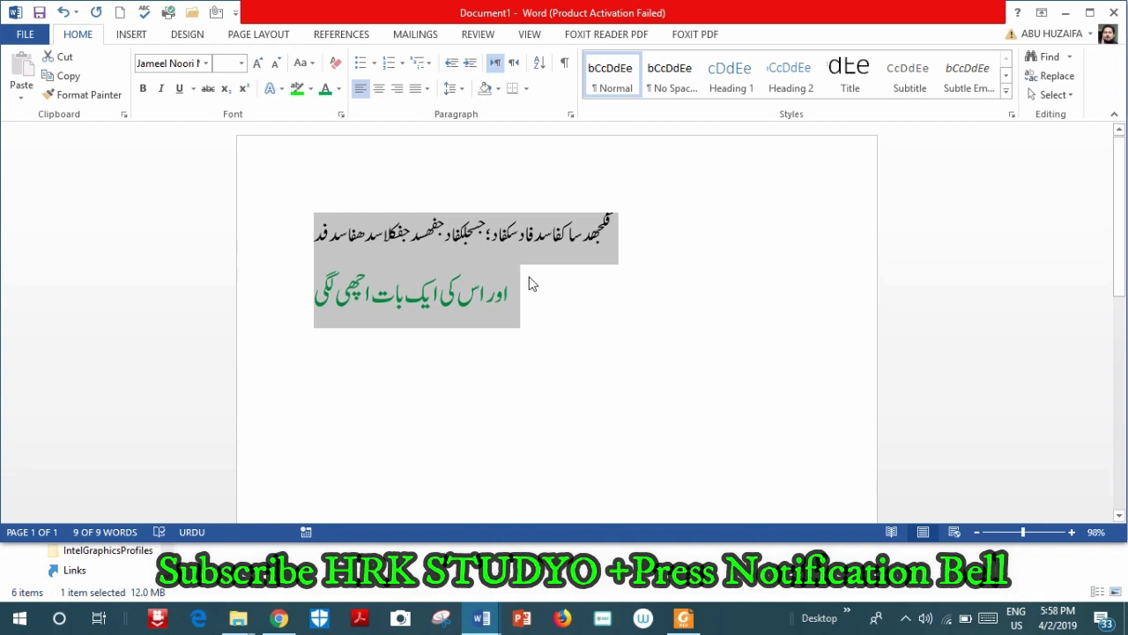
left_click(514, 63)
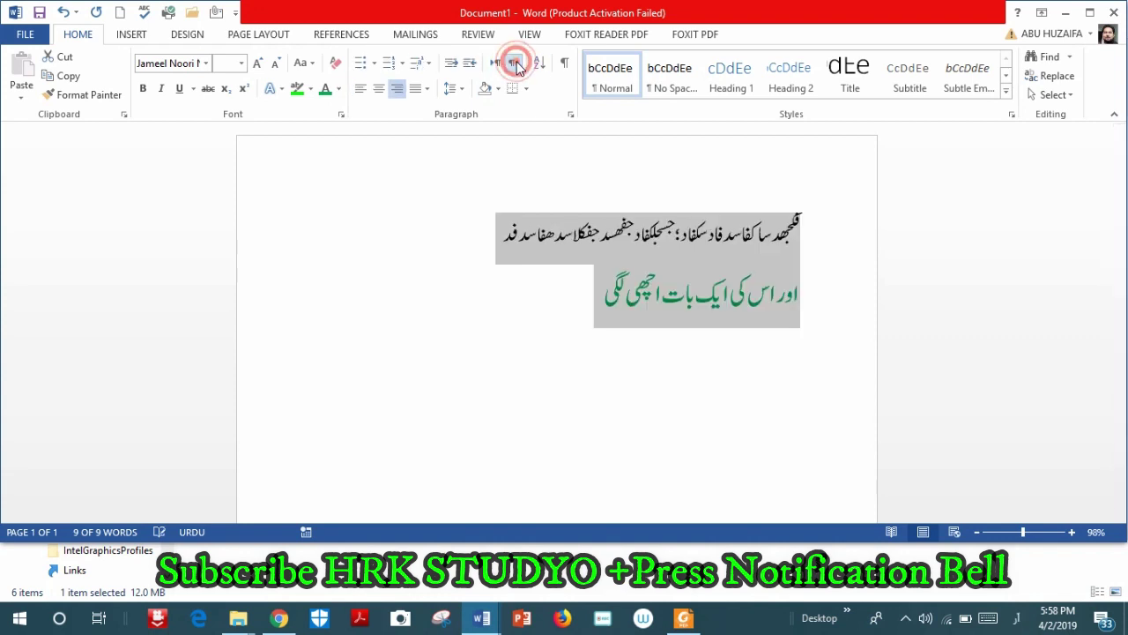
Try centring both Urdu lines, then leave them right-aligned with the bullet styles shown.
left_click(379, 89)
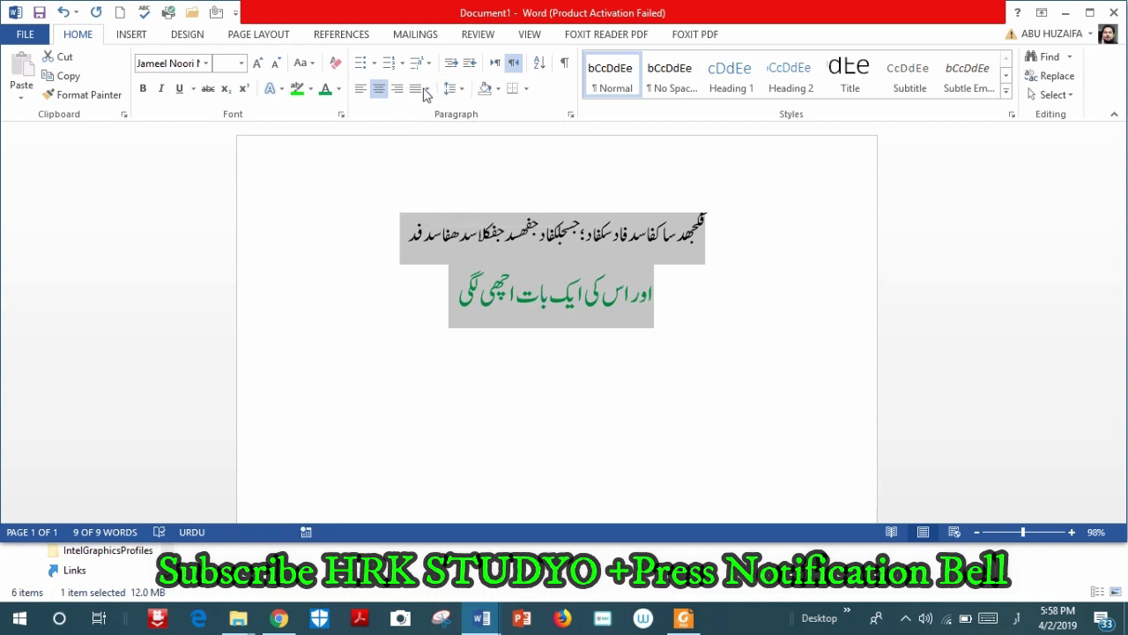
left_click(515, 66)
left_click(397, 92)
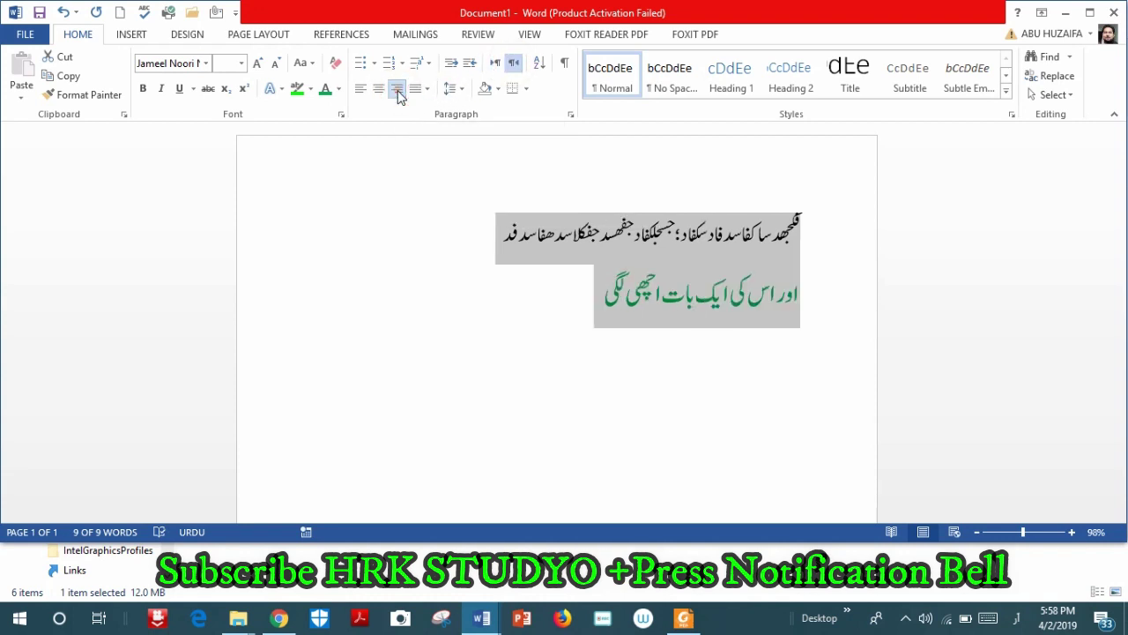
left_click(374, 63)
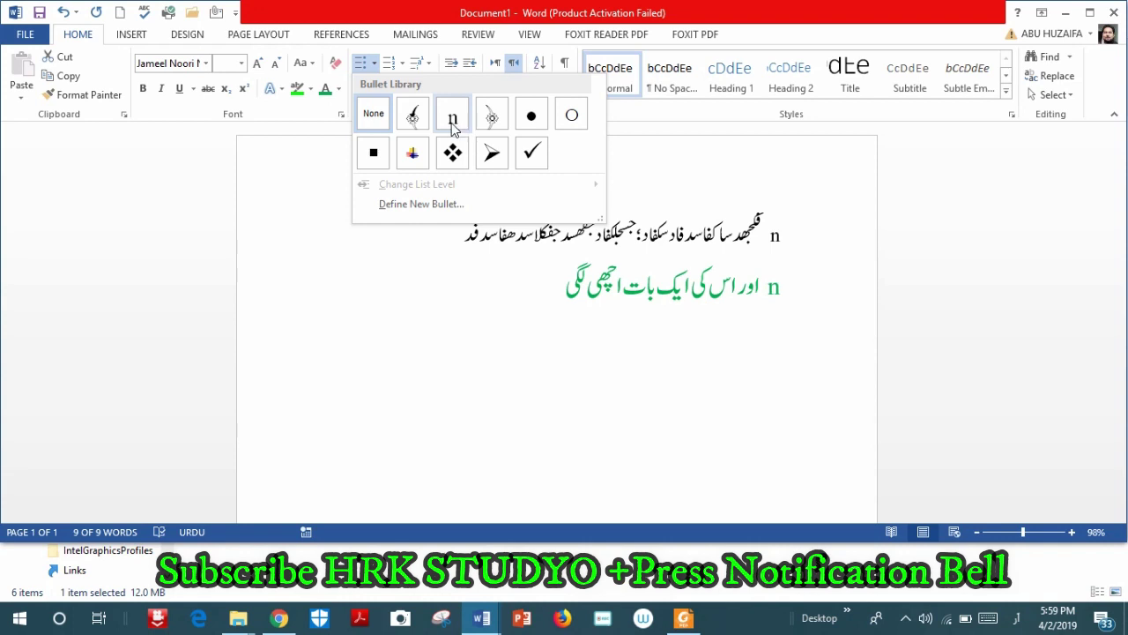
Apply the diamond bullet to both Urdu lines and start a new bullet below them.
left_click(455, 159)
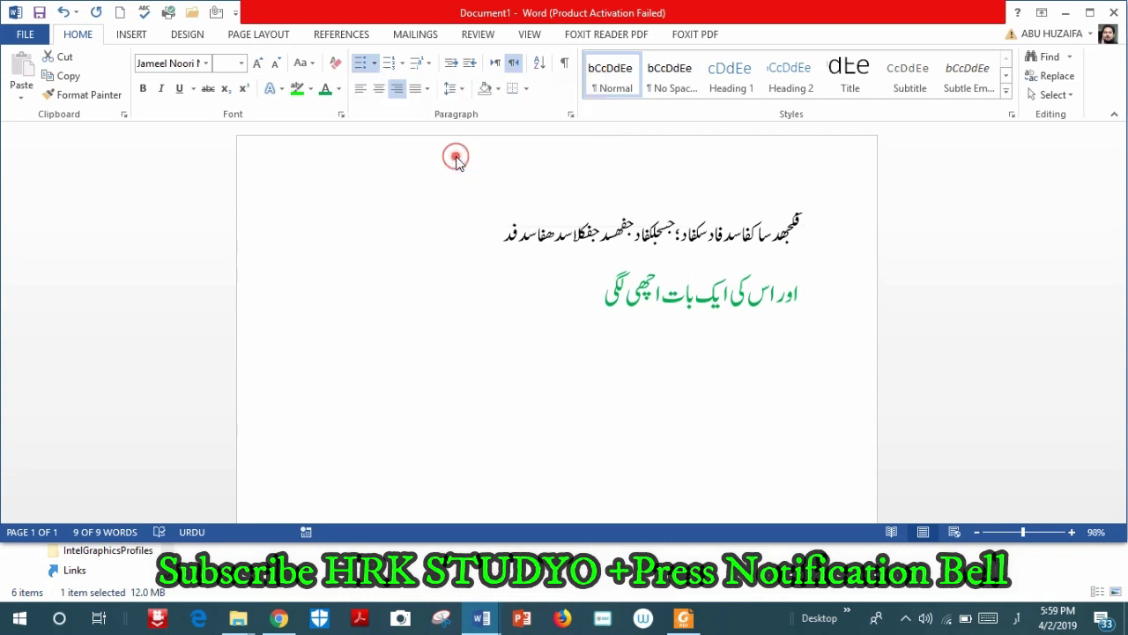
left_click(506, 292)
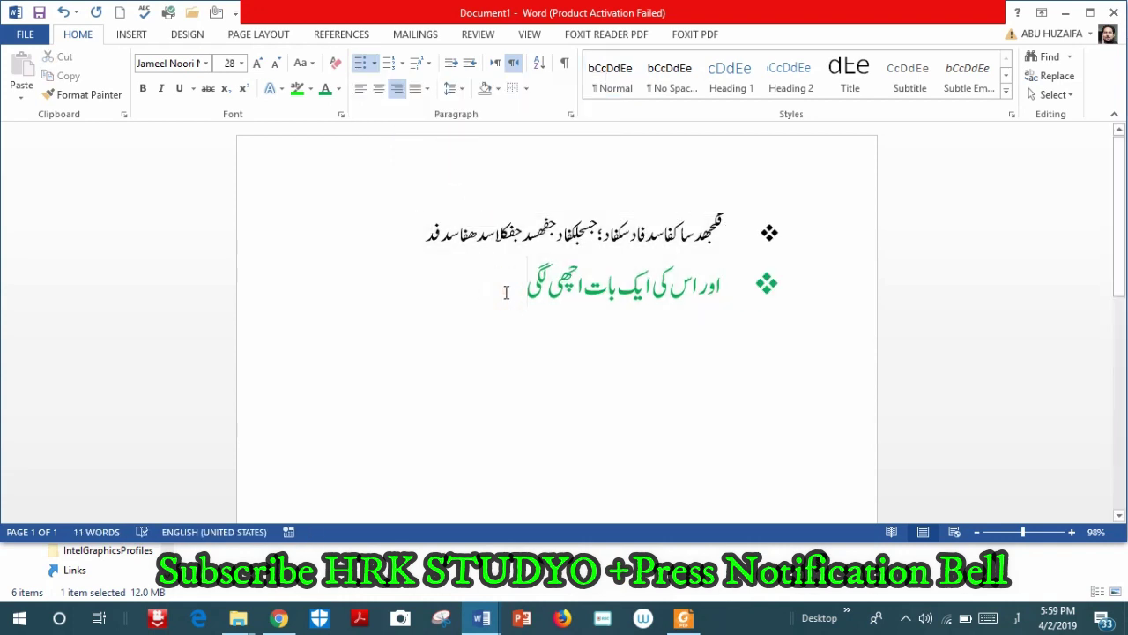
key("Return")
Type three more green Urdu bullet items, ending on an empty bullet line.
type("فلد ھفا")
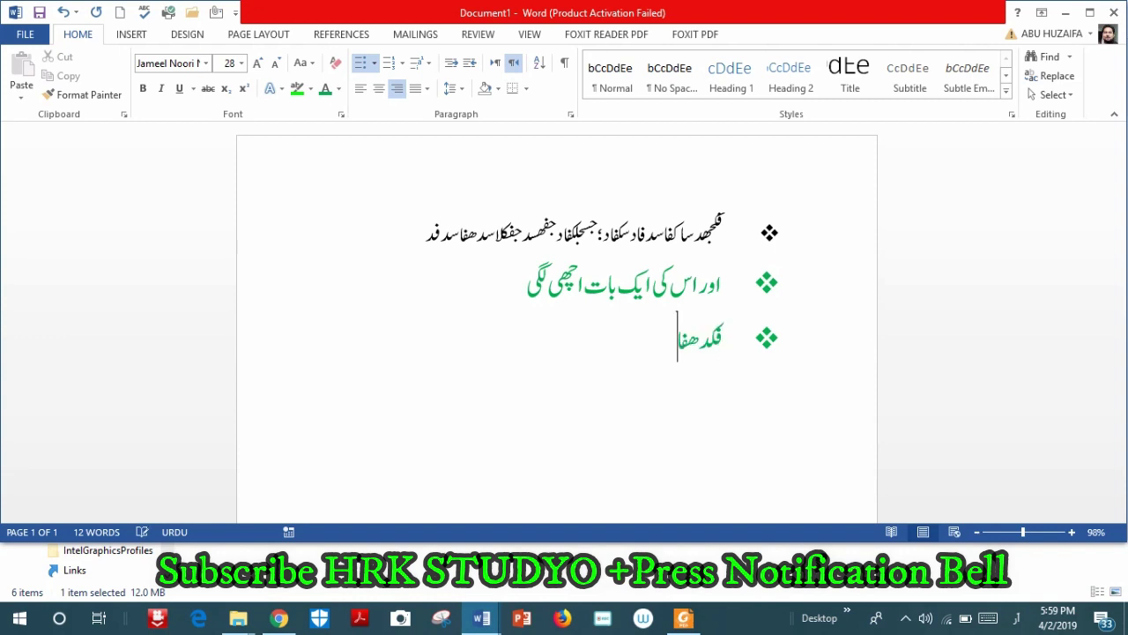
type("س؛فکاد سفھادس")
key("Return")
type("فاد سنفایعف اسدف")
key("Return")
type("دسفلکاد سجفدفجھاسدف")
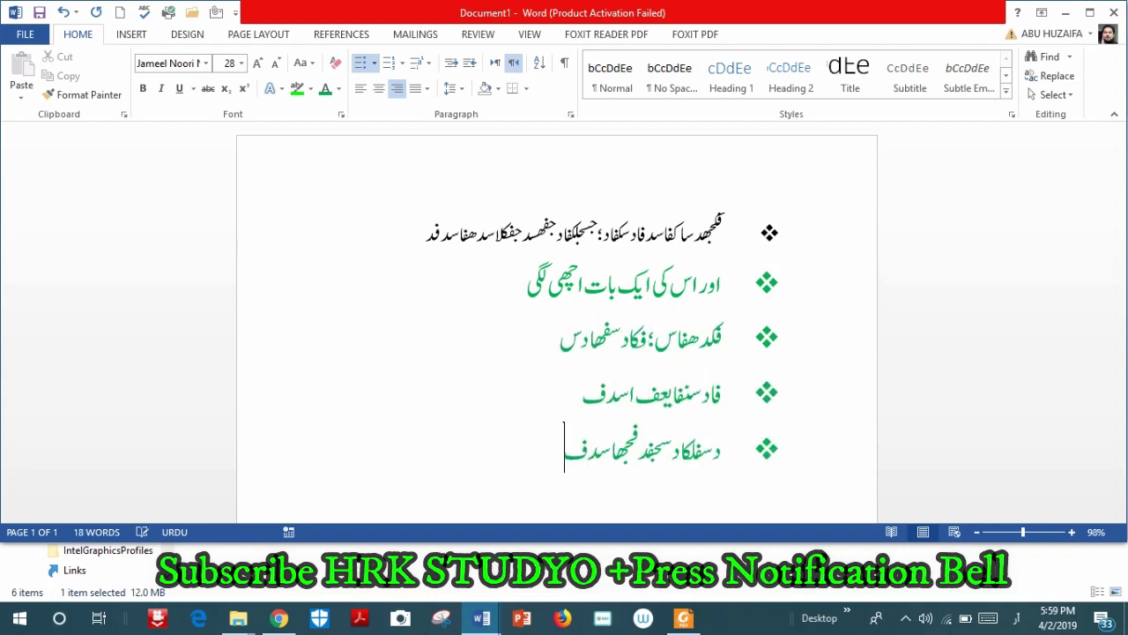
key("Return")
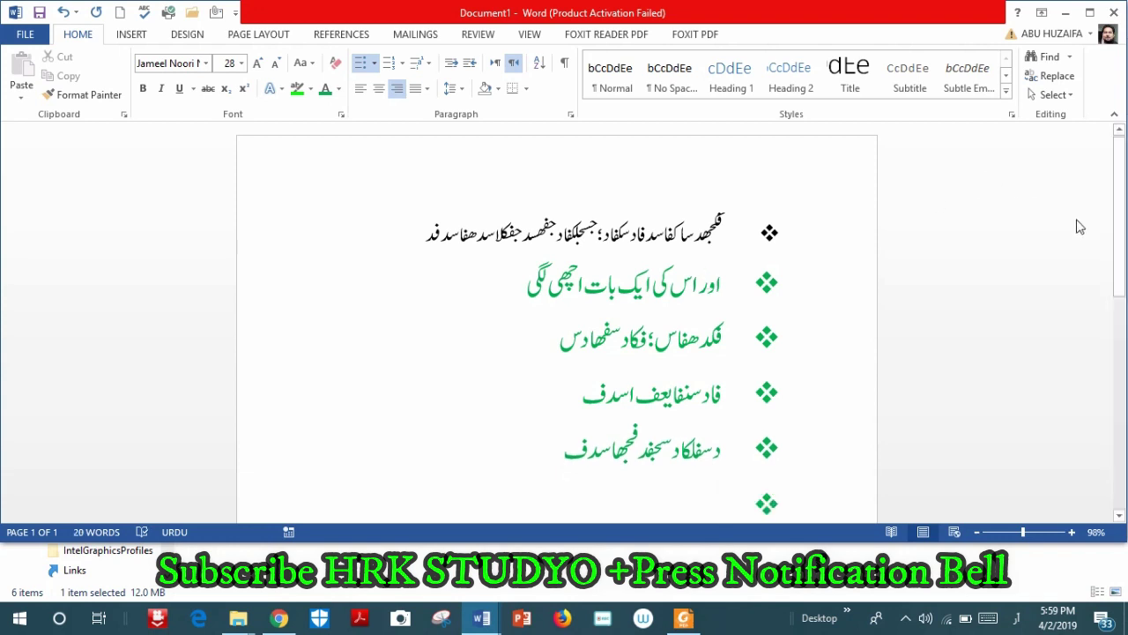
left_click(1113, 241)
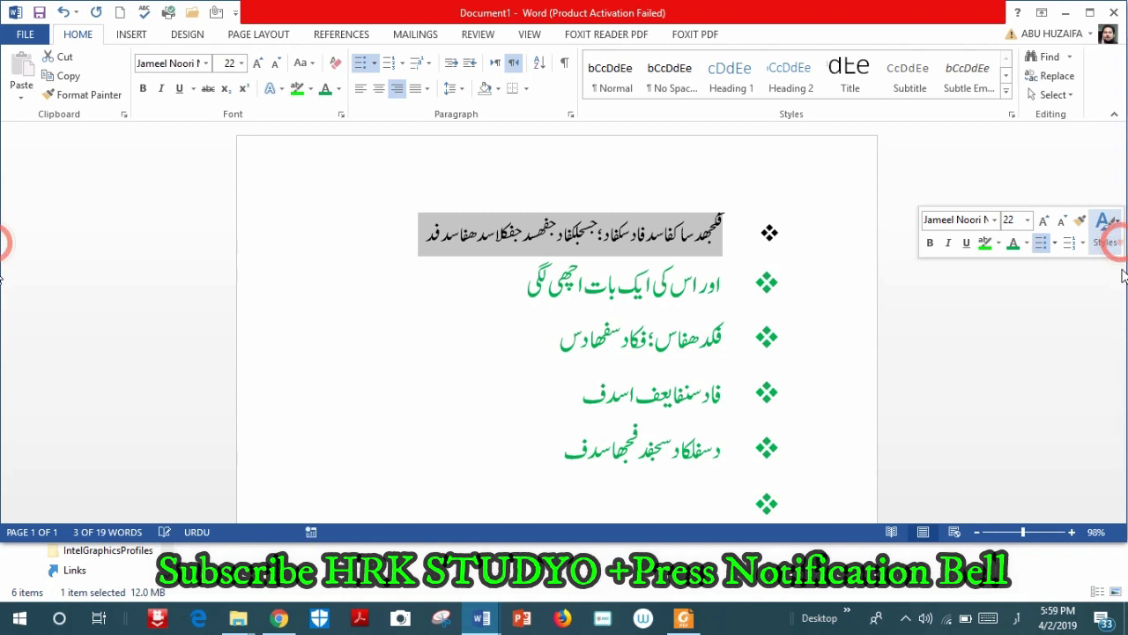
Drop the bullet from the empty last line and type a plain Urdu paragraph beneath the list.
key("ctrl+alt+2")
scroll(1119, 265, "down", 3)
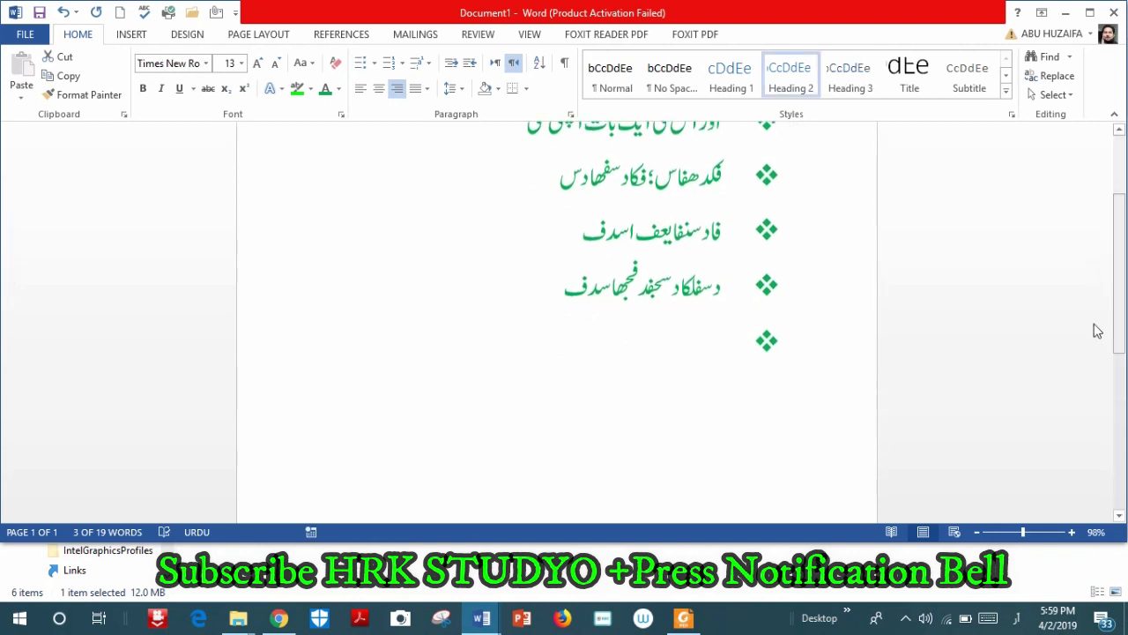
left_click(710, 341)
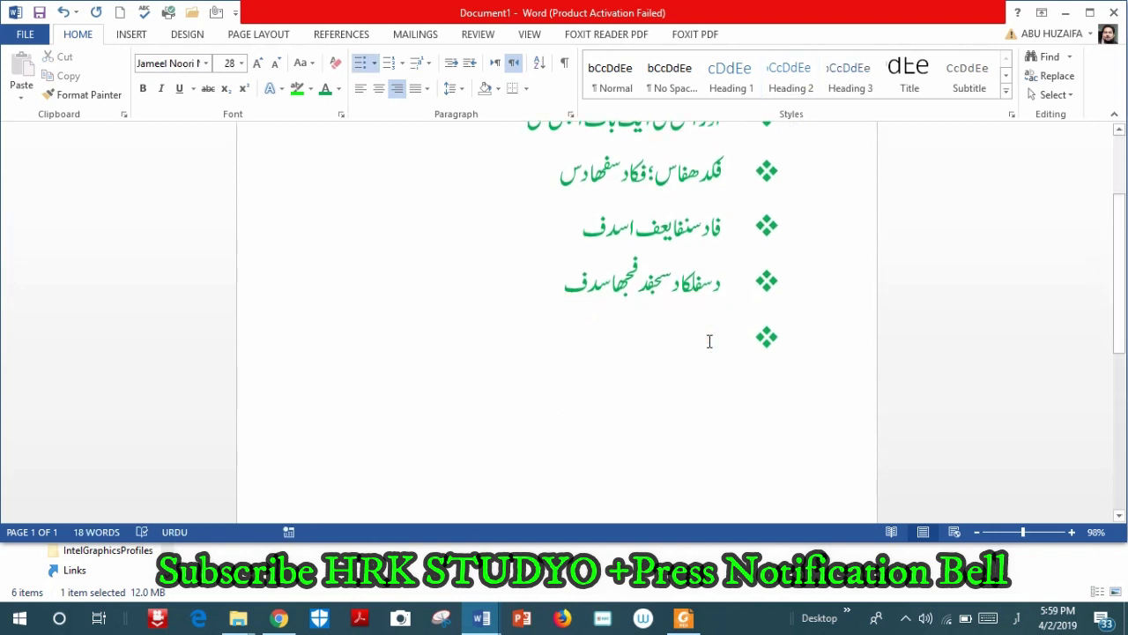
key("Return")
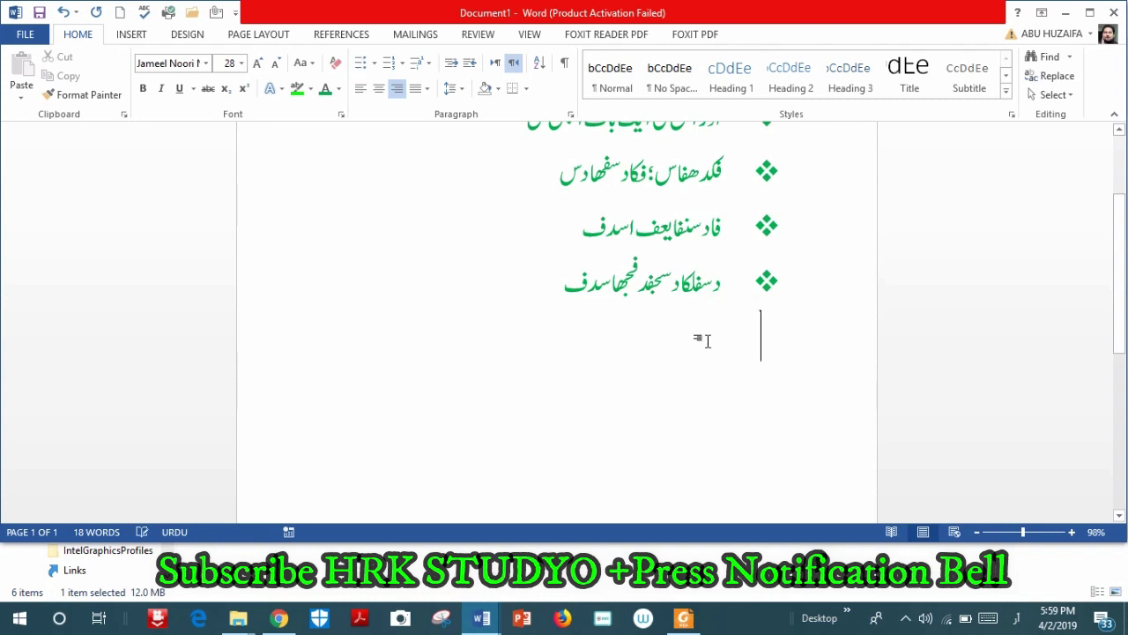
type("دکفجداکفیہعف جاسدفجد سکفجاد")
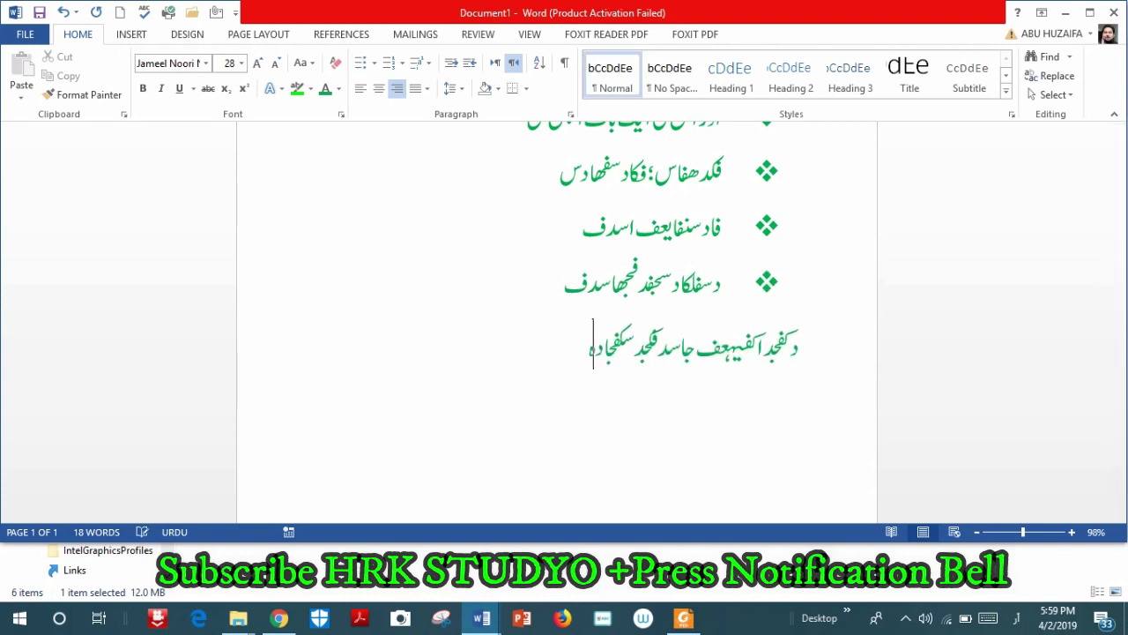
type("ہفقیو عفادسکفلکدسف")
key("Return")
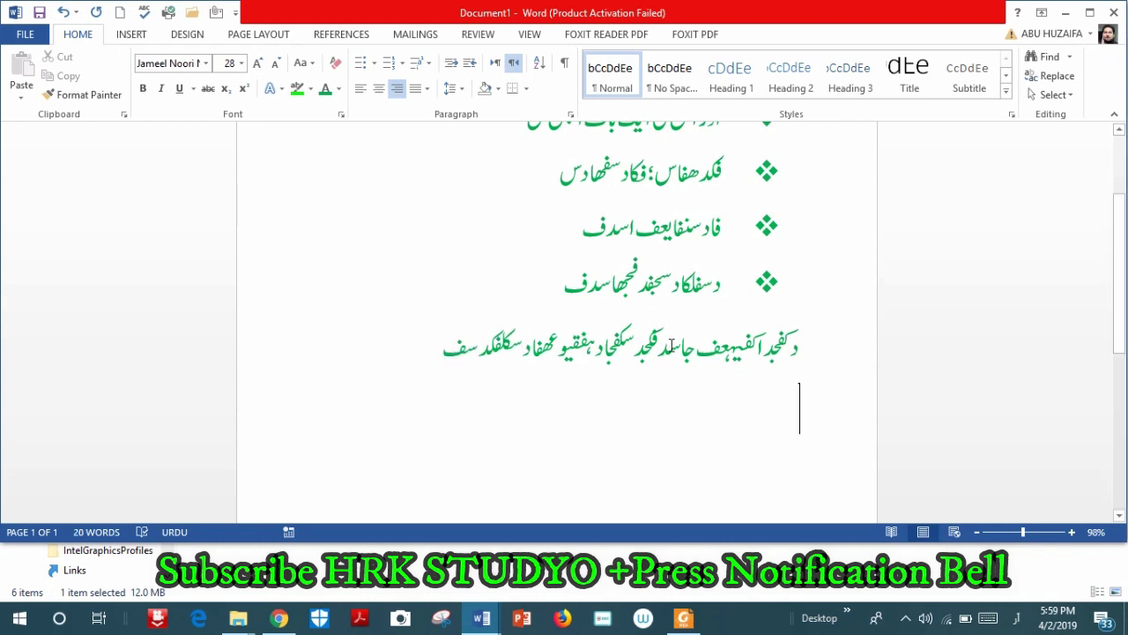
Start a 1. 2. 3. numbered list with three green Urdu items.
left_click(401, 66)
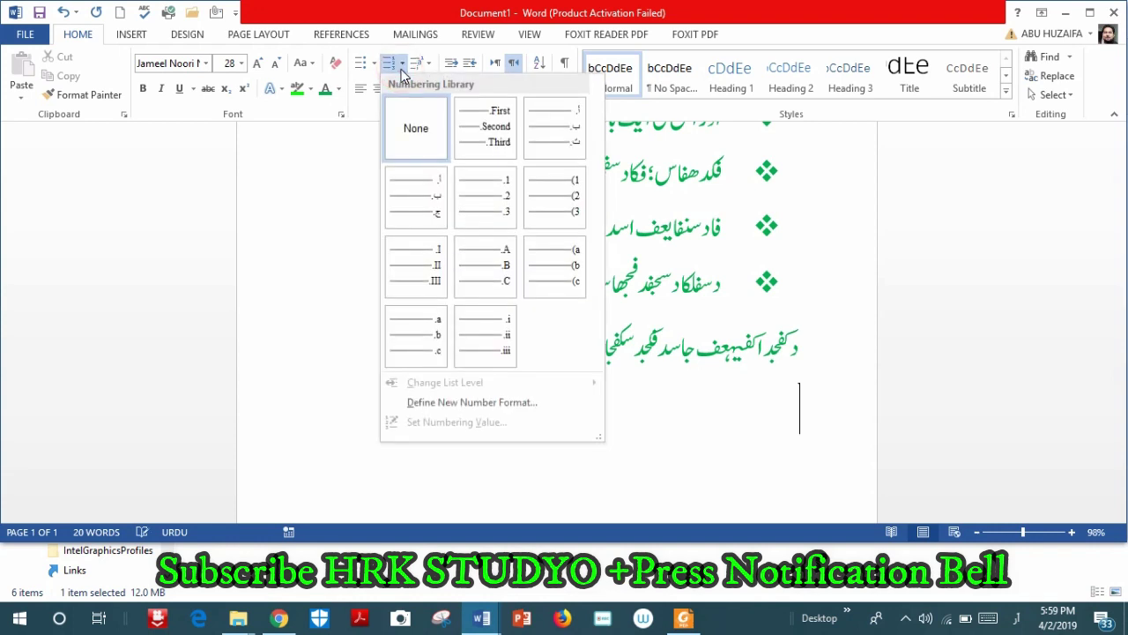
left_click(491, 200)
type("دفھاسد کفیقئو عفھدساف لادسف")
key("Return")
type("دفاد سفیئعفھے دس ف")
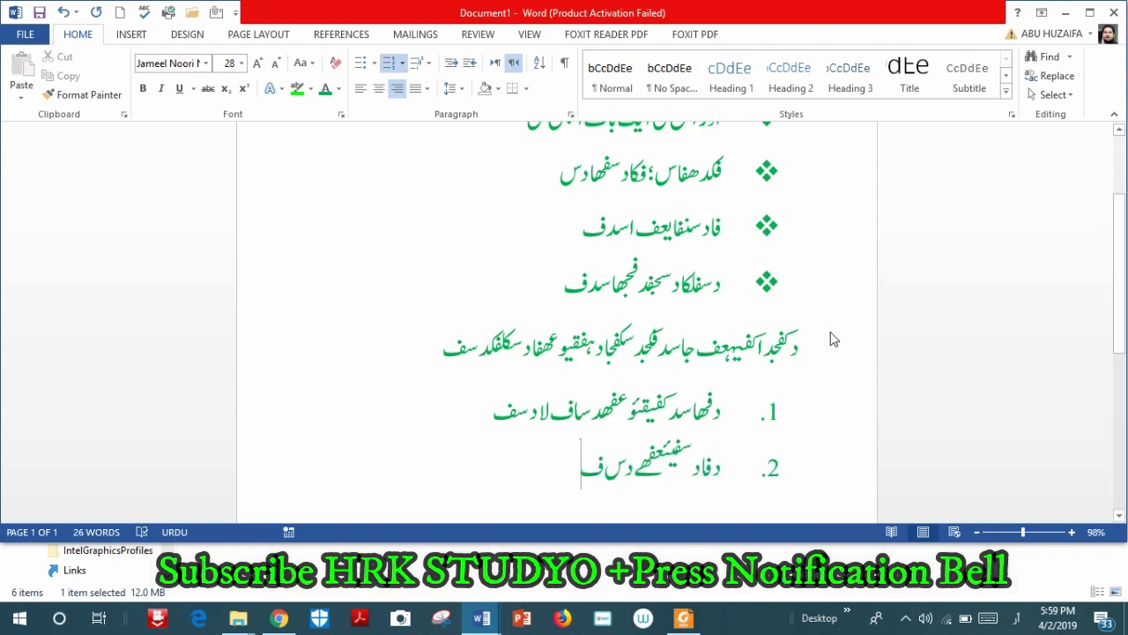
scroll(1116, 283, "down", 3)
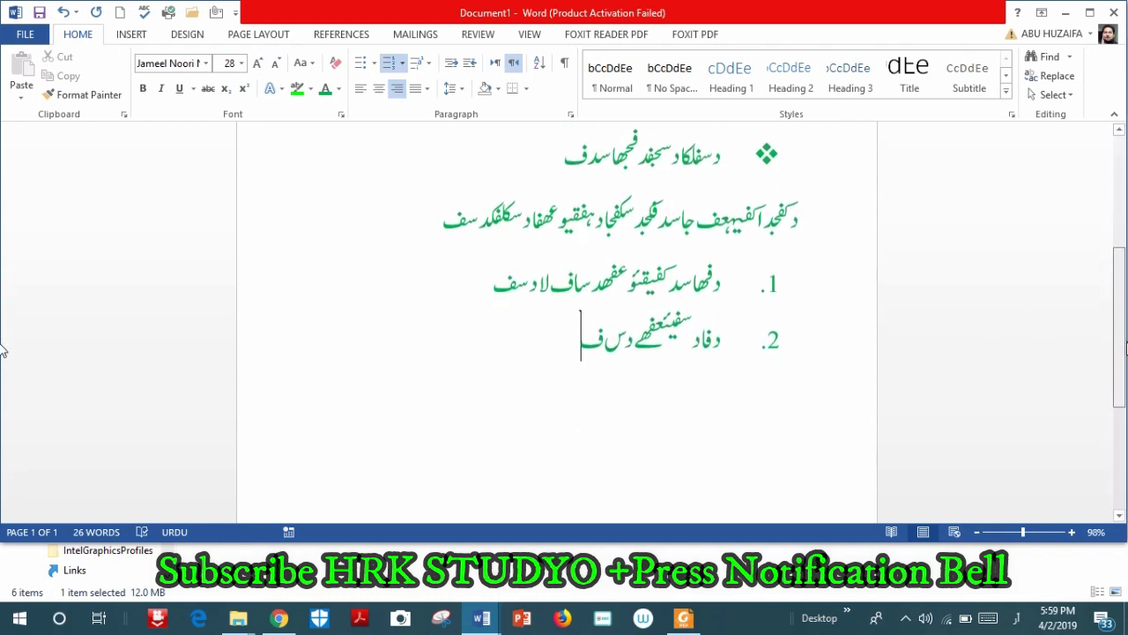
key("Return")
type("دفجکد جیفجدیف")
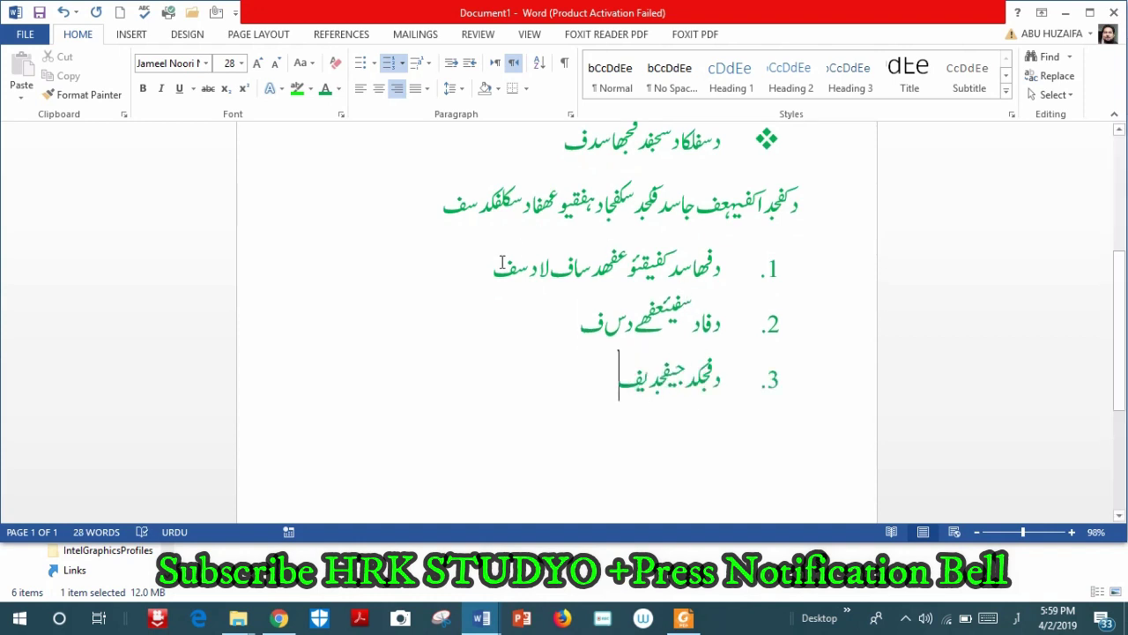
Insert two more numbered Urdu items right after item 1, making five in total.
left_click(490, 272)
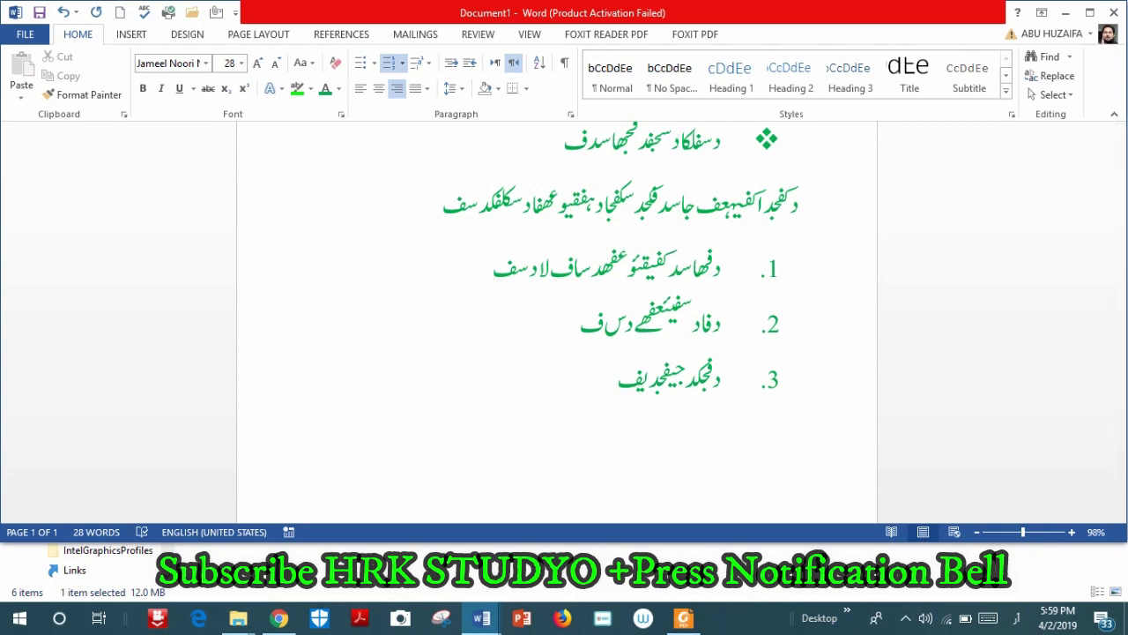
key("Return")
type("دجھاد جفلھکد فدف")
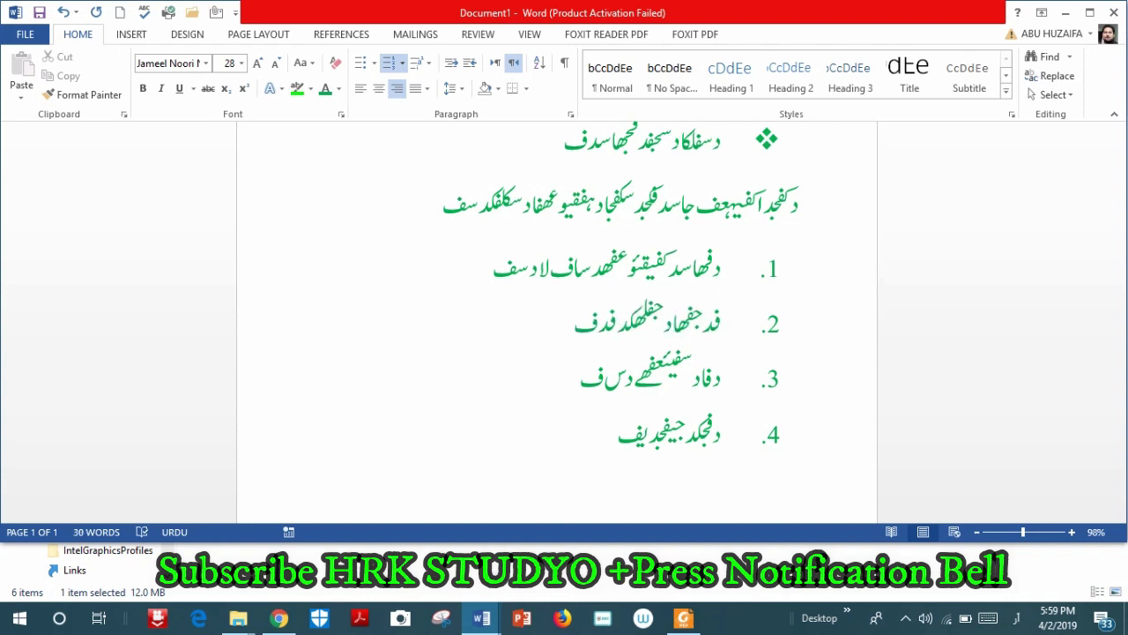
key("Return")
type("فھد سجف")
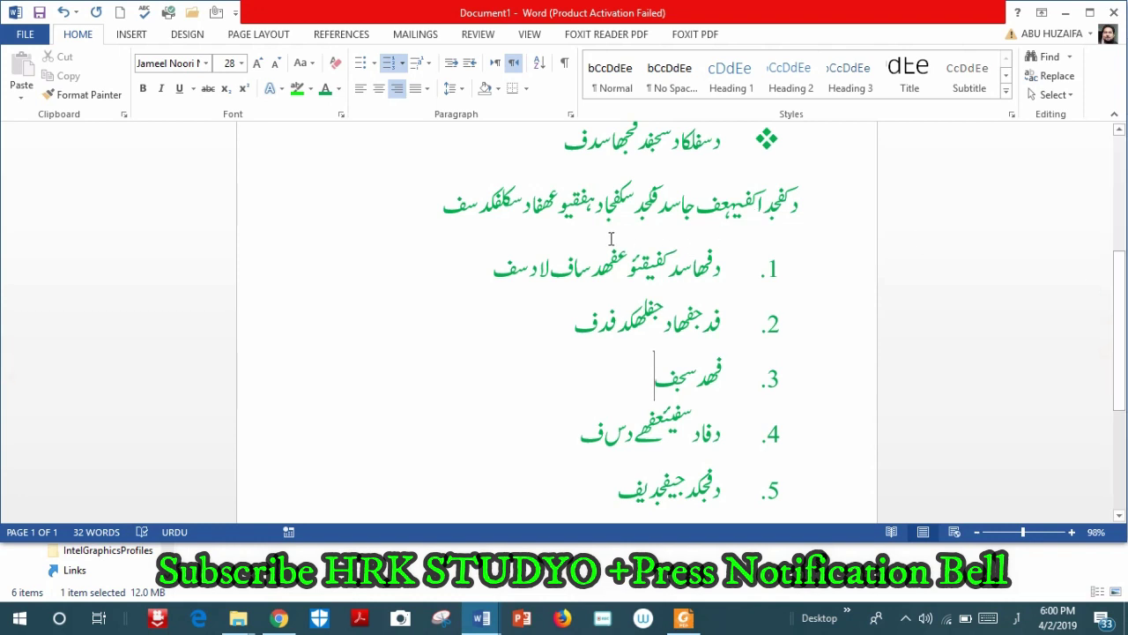
Indent two numbered items into lettered sub-items a. and b. under item 1, leaving items 1–3.
left_click(468, 64)
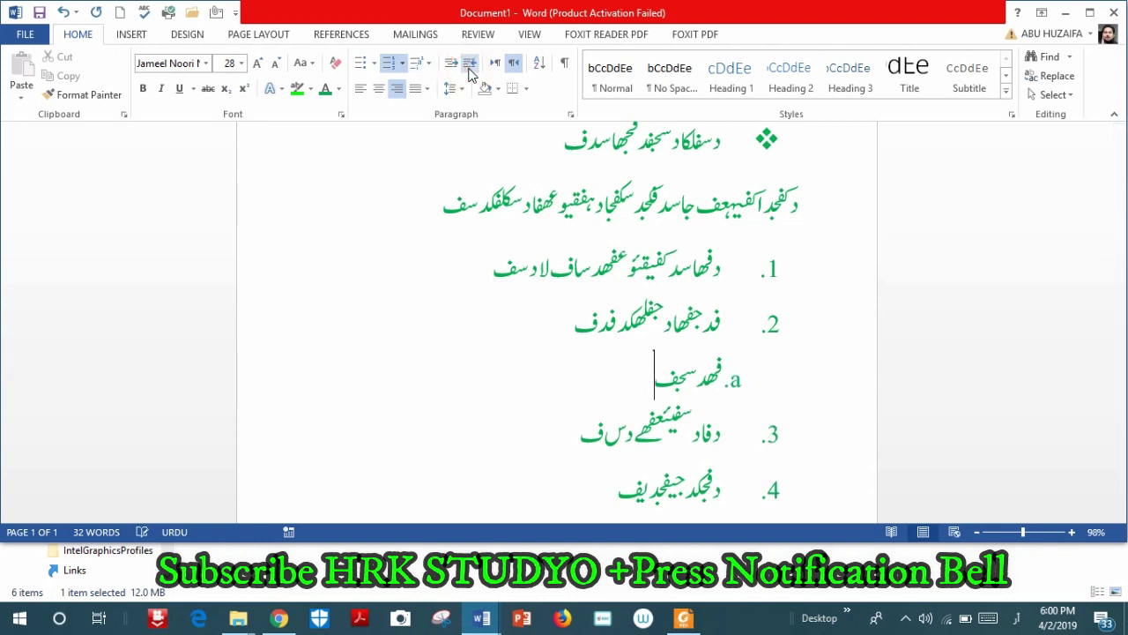
left_click(576, 322)
left_click(470, 65)
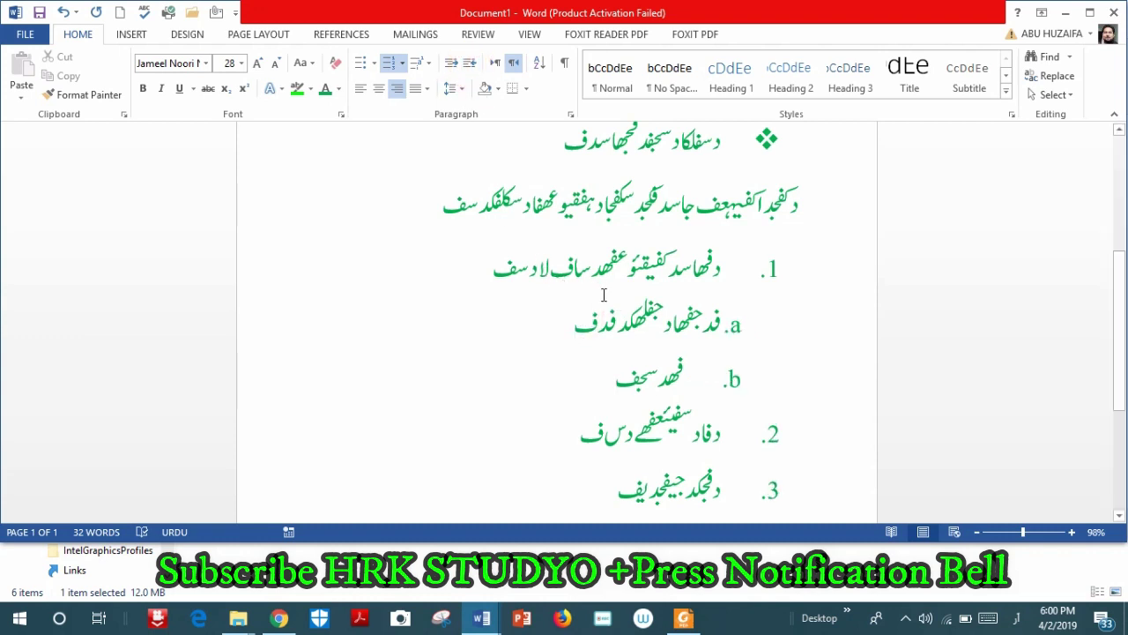
left_click(452, 65)
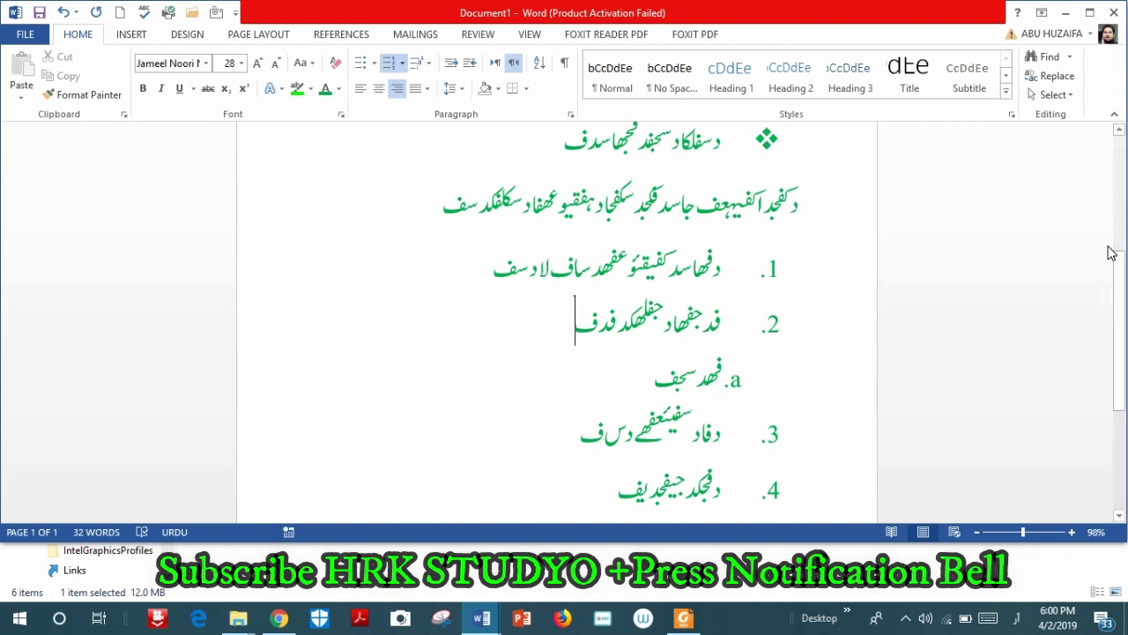
Set all the document text to 1.0 line spacing and start a new empty paragraph at the end.
left_click_drag(1123, 300, 1117, 204)
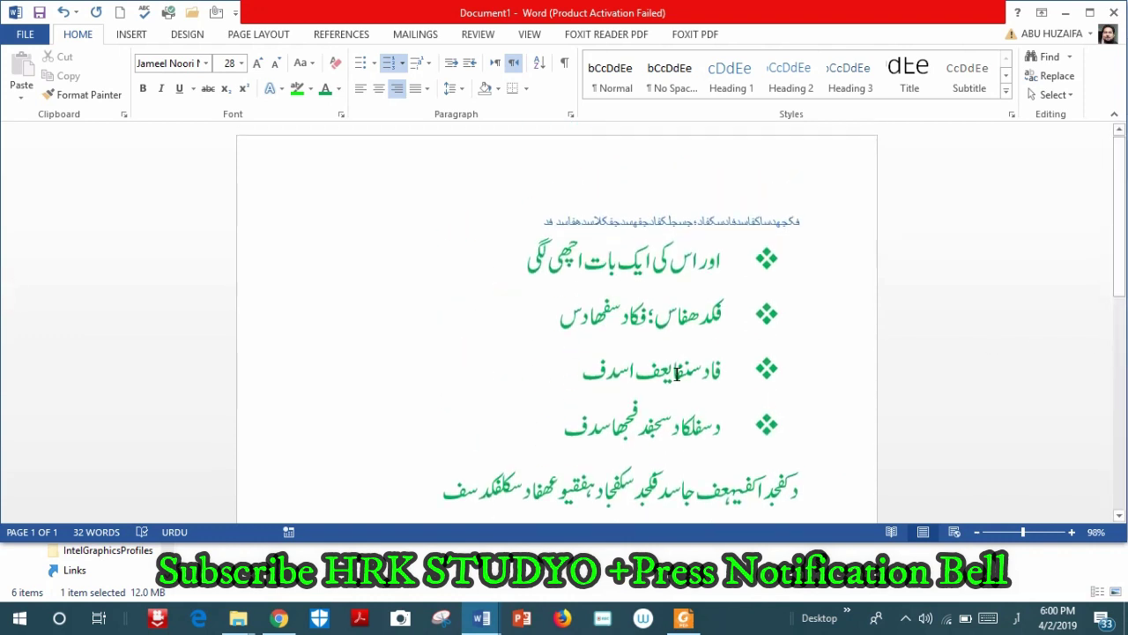
key("ctrl+a")
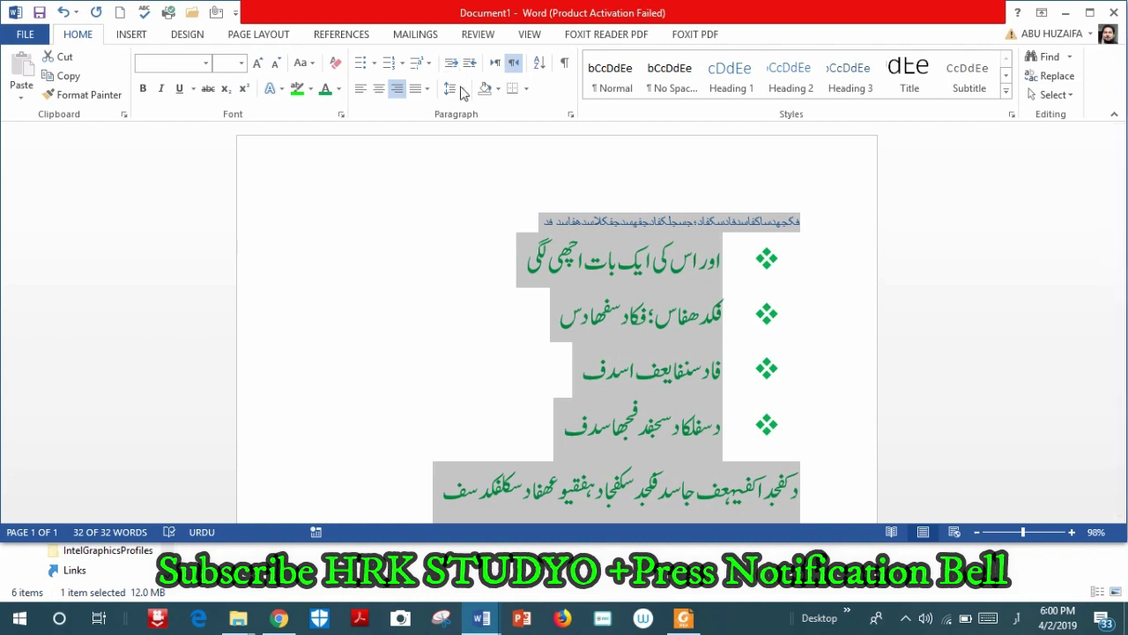
left_click(461, 89)
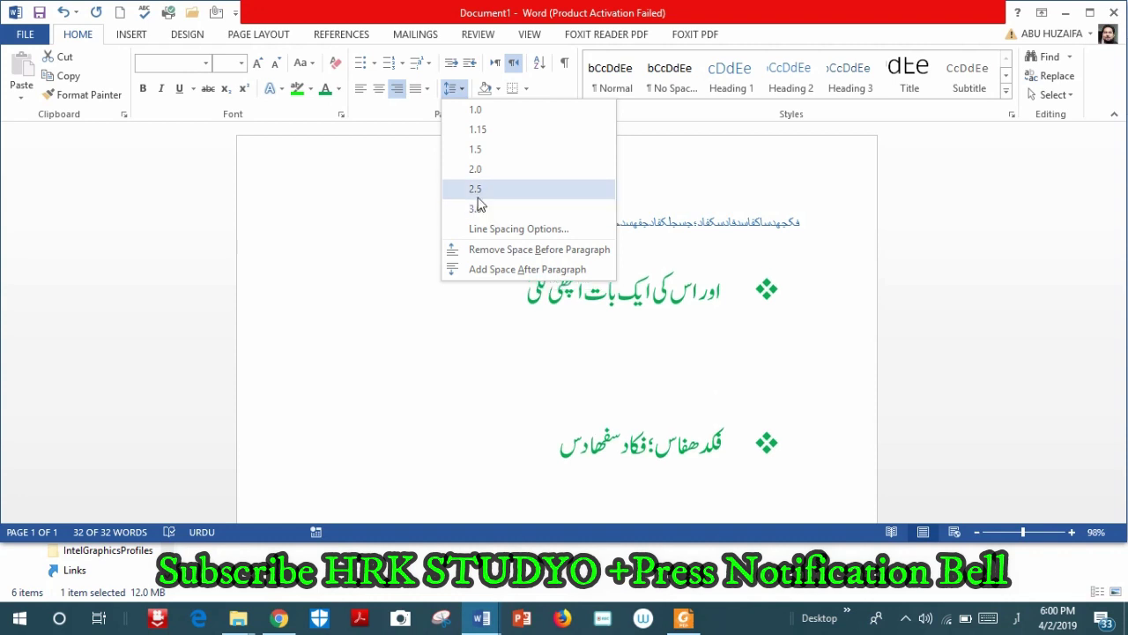
left_click(474, 112)
key("ctrl+a")
left_click(462, 90)
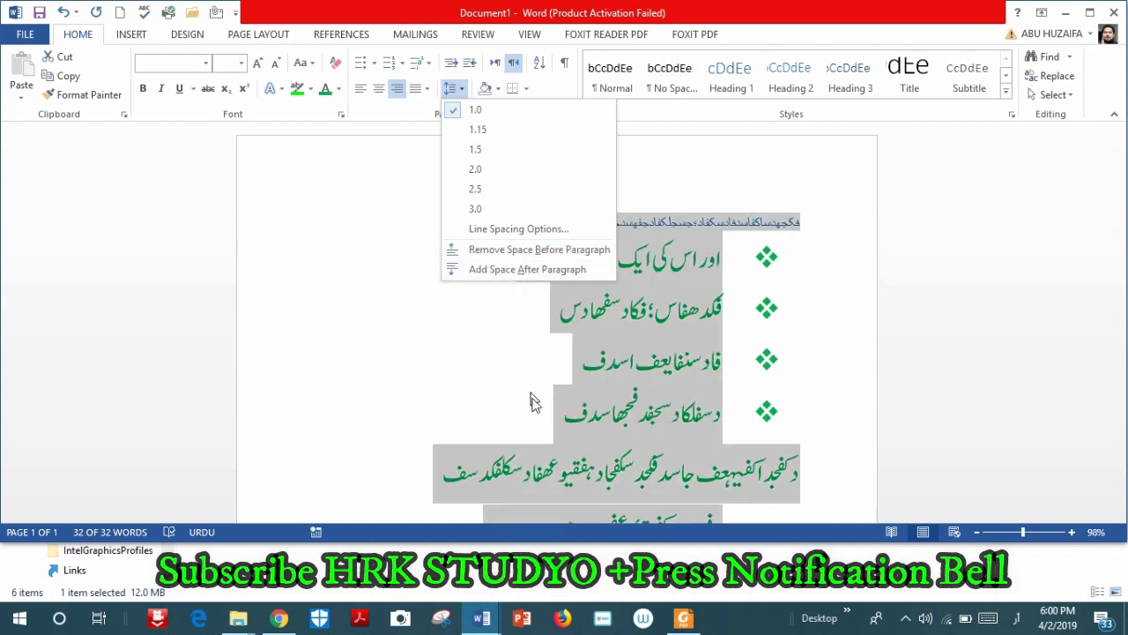
left_click(540, 421)
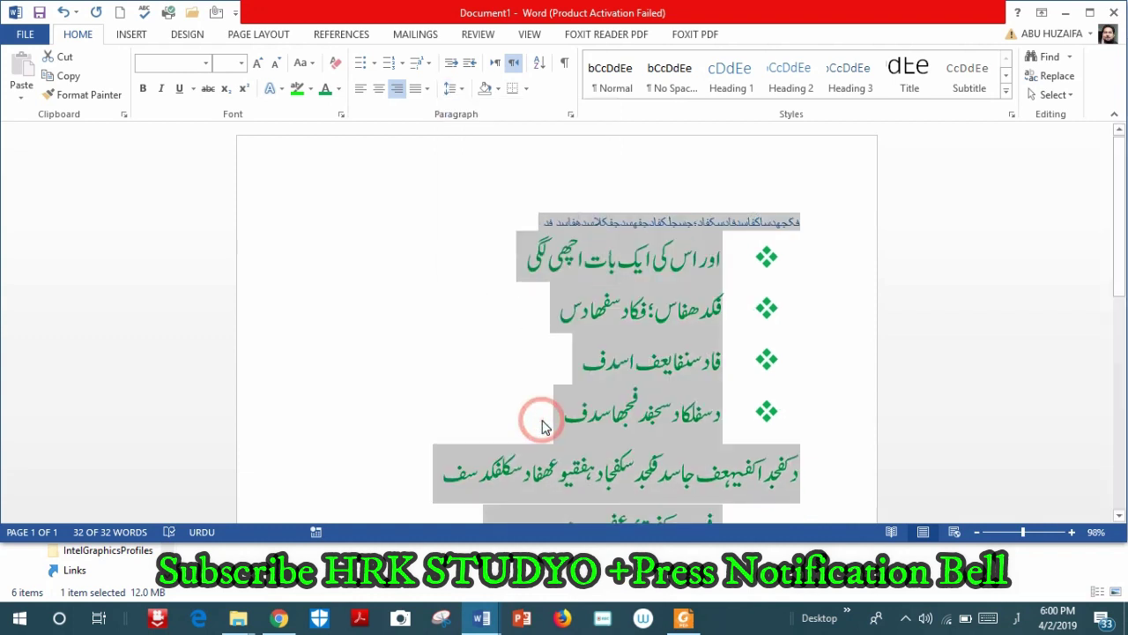
left_click(434, 483)
key("Return")
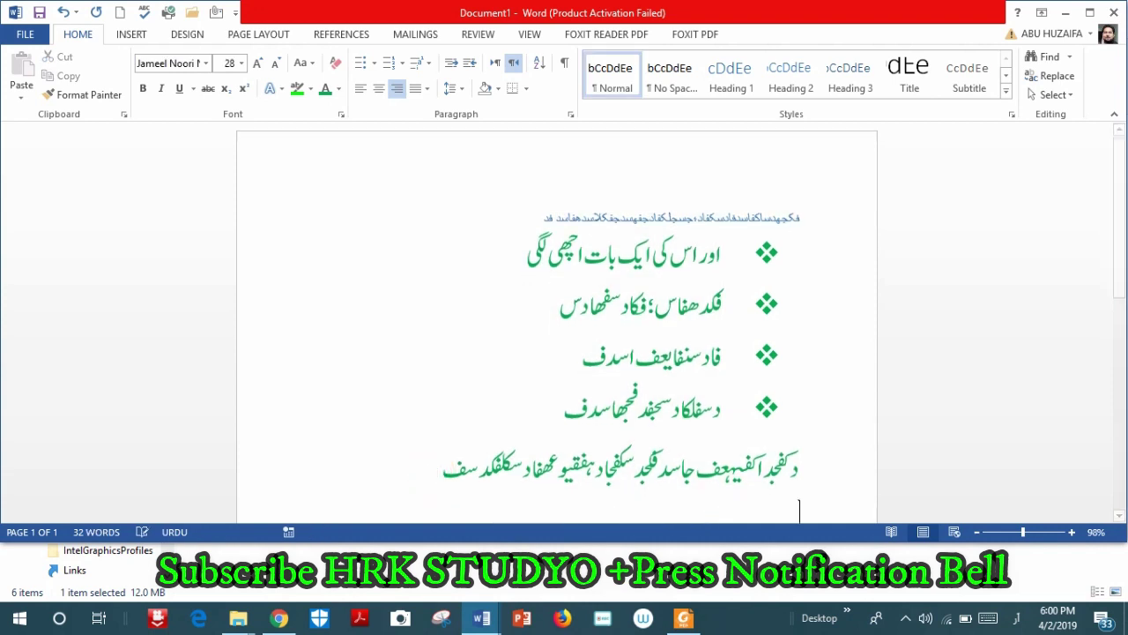
Type a plain Urdu line, pasting text at its start and adding more words at its end.
type("دجفاد کلفجاسد کفجاد فکاجد سف لاکد سجفادہ")
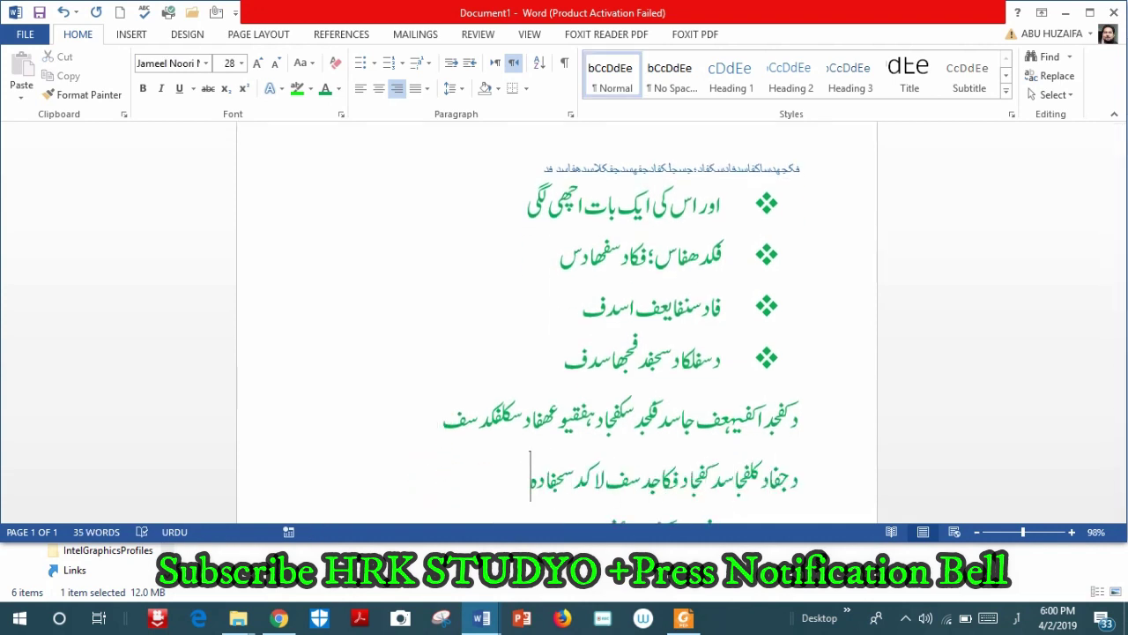
left_click(797, 483)
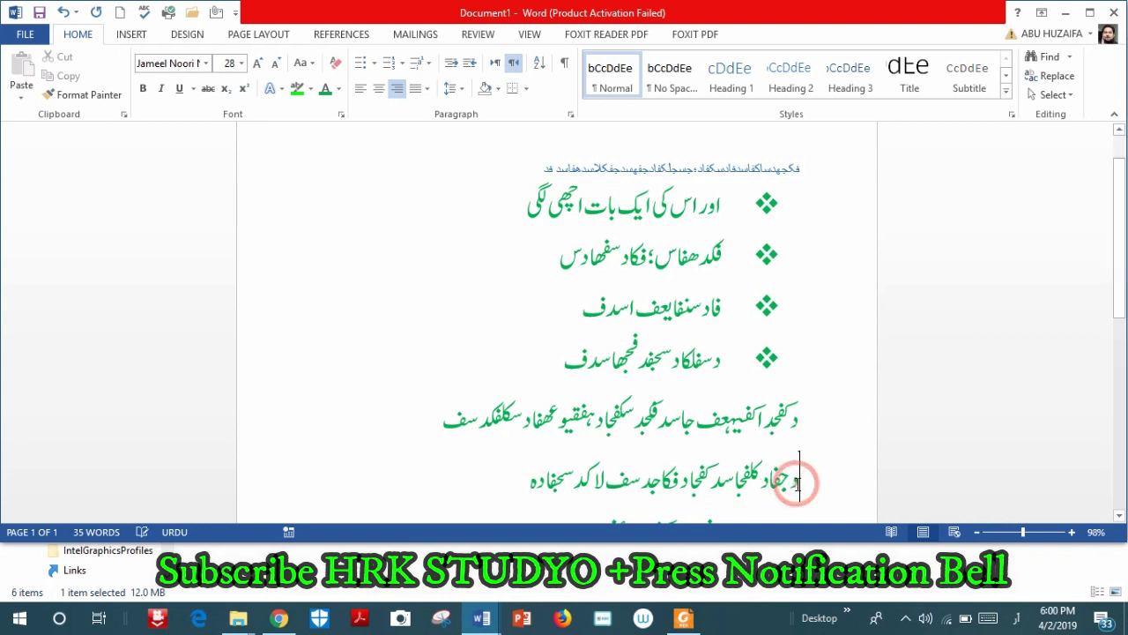
key("ctrl+v")
left_click(507, 488)
scroll(3, 220, "down", 1)
scroll(2, 220, "down", 3)
type("کد فجدف")
Add two more plain Urdu lines below it.
key("Return")
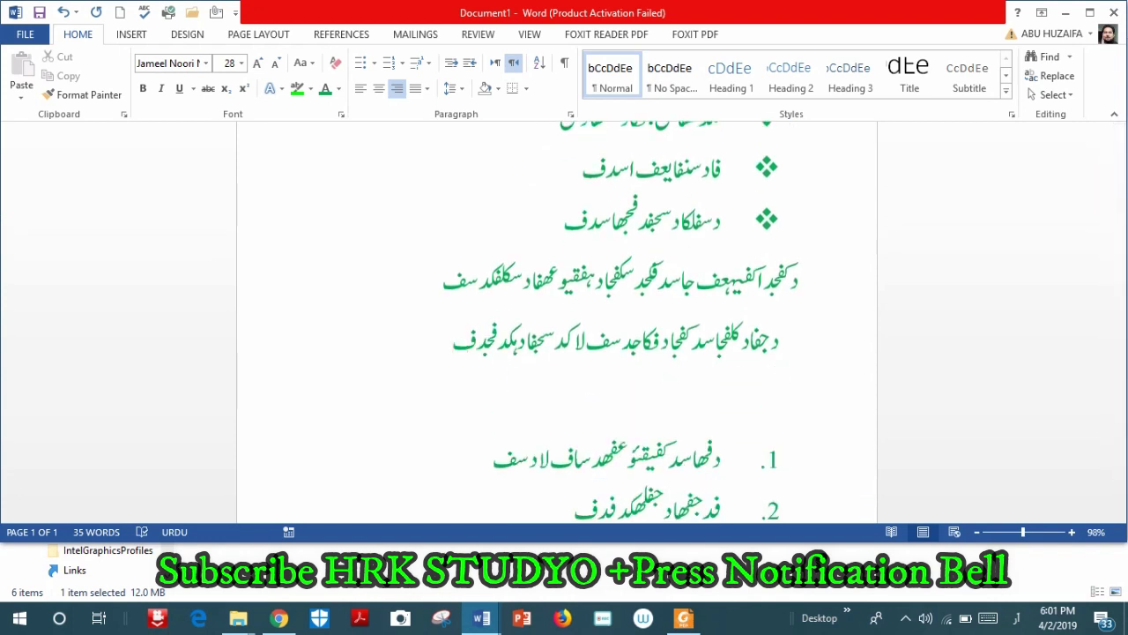
type("فادھفکجاسدفااسدفجاھسدفاجدسفاھدس")
key("Return")
type("دفجاھدجفادھفاکجدھفاجدفاھسدیفھعف")
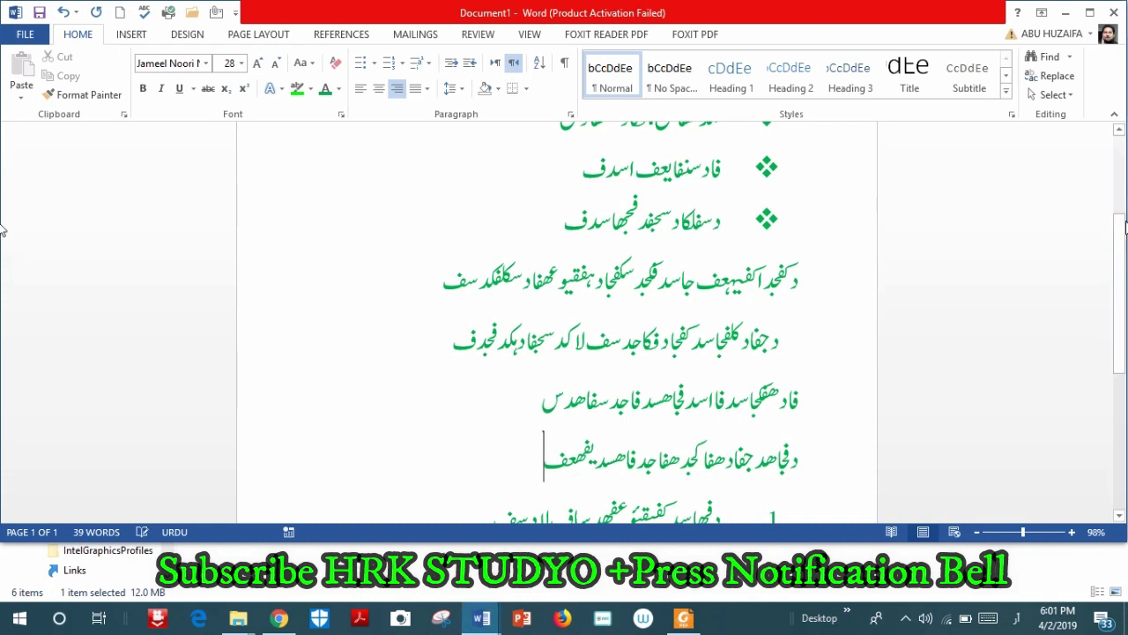
scroll(433, 176, "up", 4)
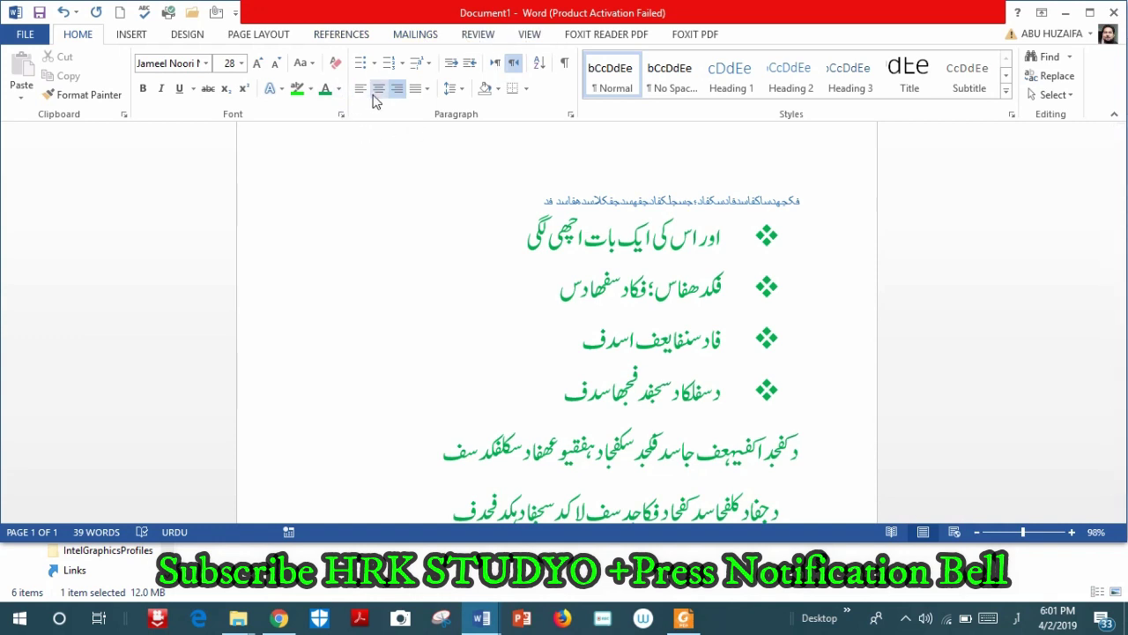
Justify all the document text.
left_click(426, 89)
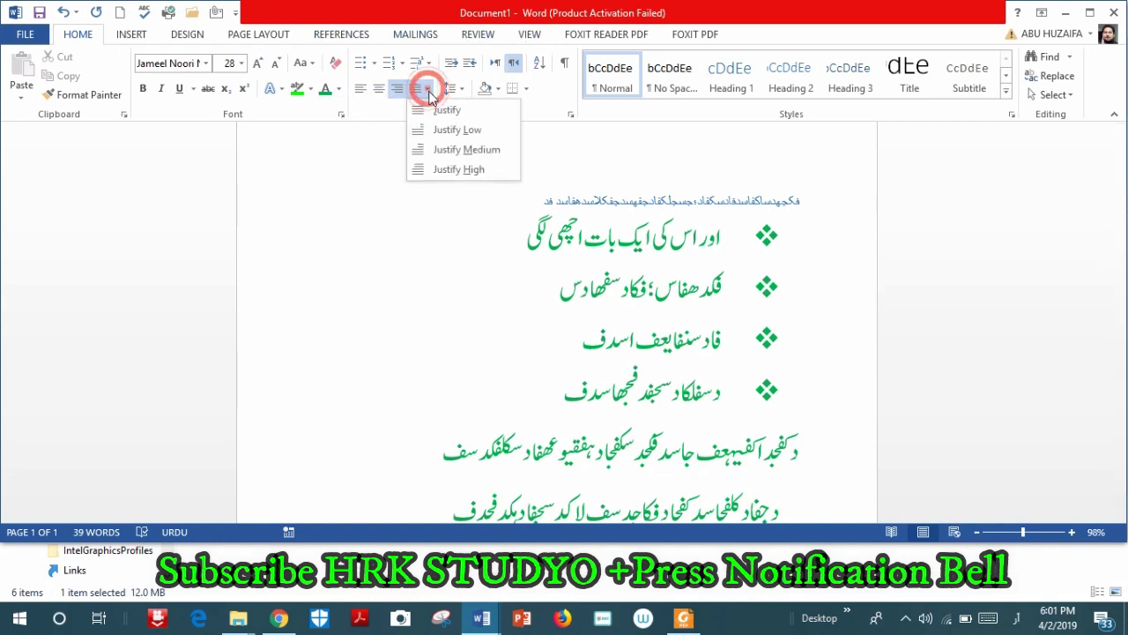
left_click(551, 220)
key("ctrl+a")
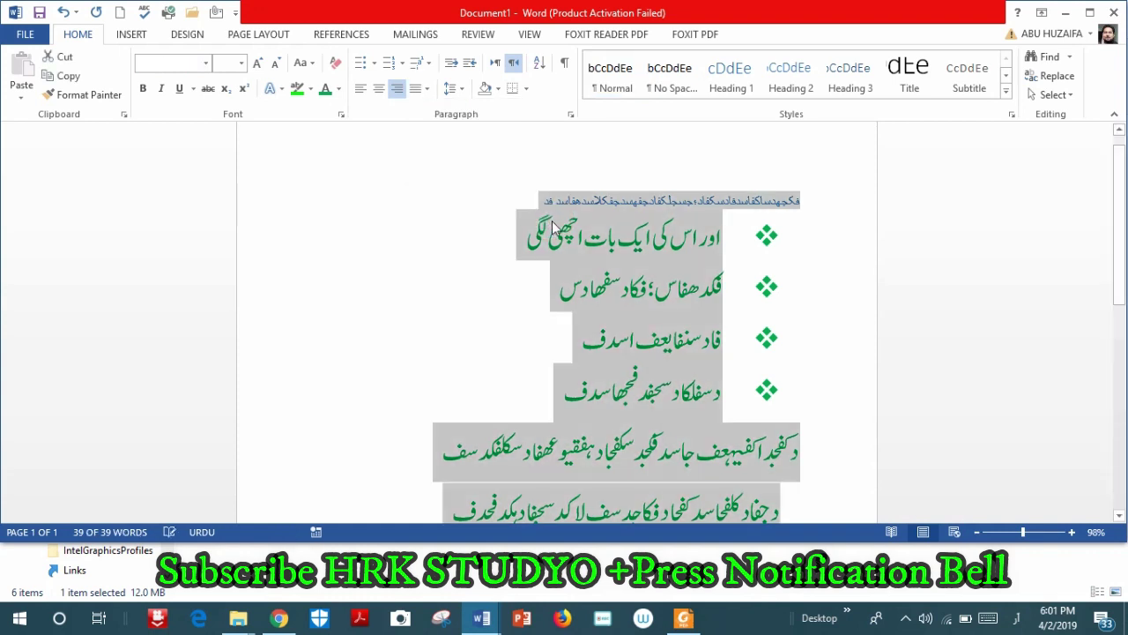
left_click(427, 95)
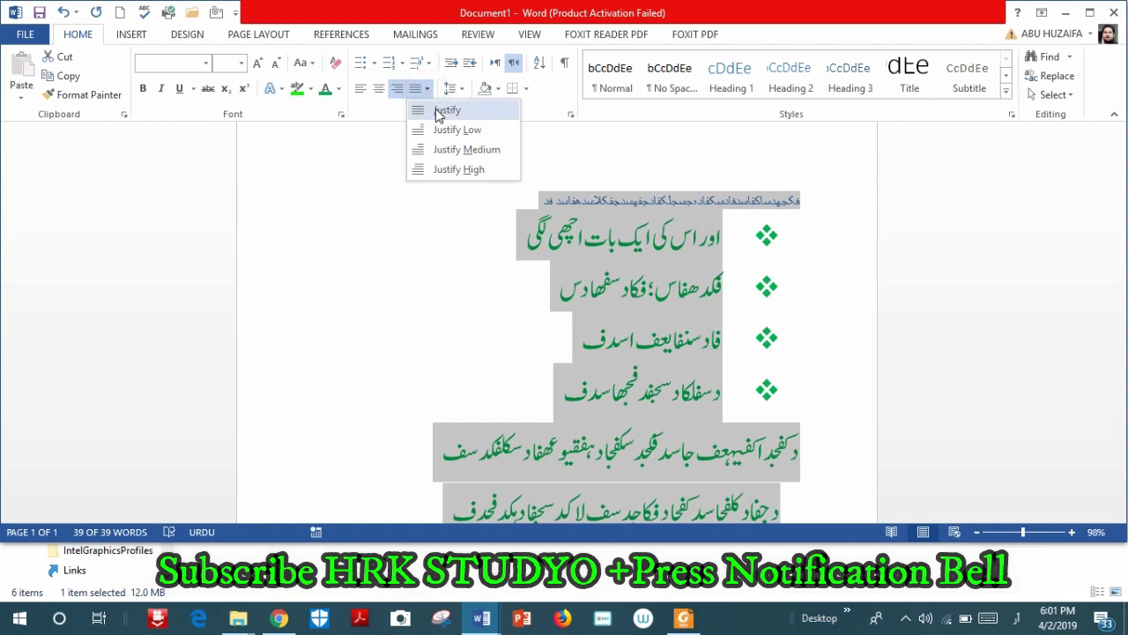
left_click(436, 109)
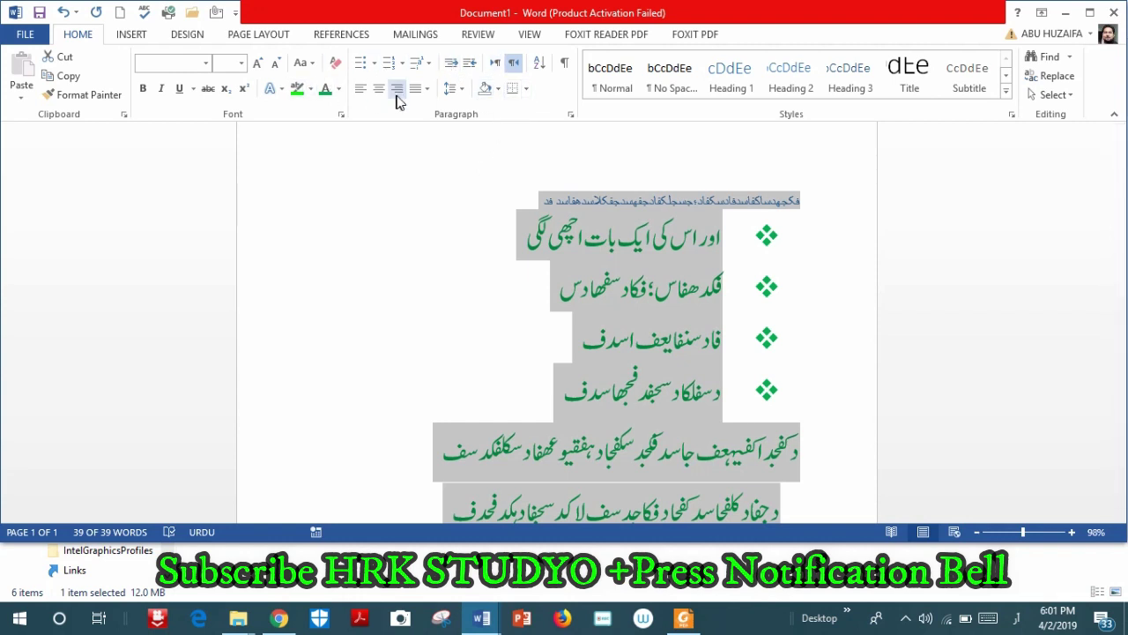
Apply the Jameel Noori Nastaleeq font to all the selected text.
left_click(205, 63)
left_click(211, 205)
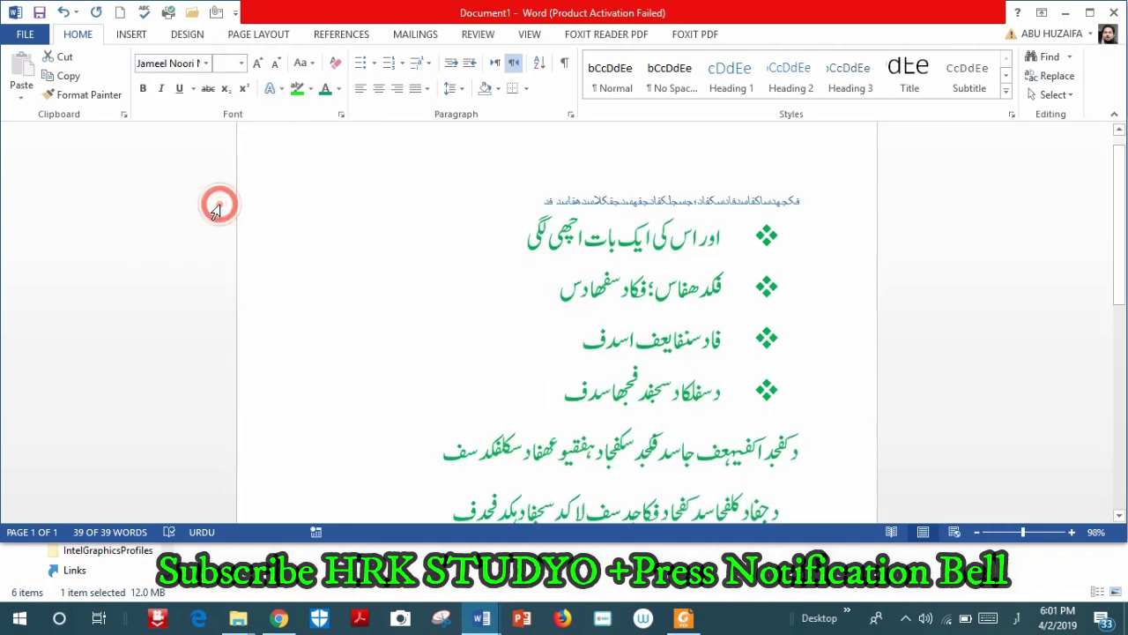
left_click(132, 36)
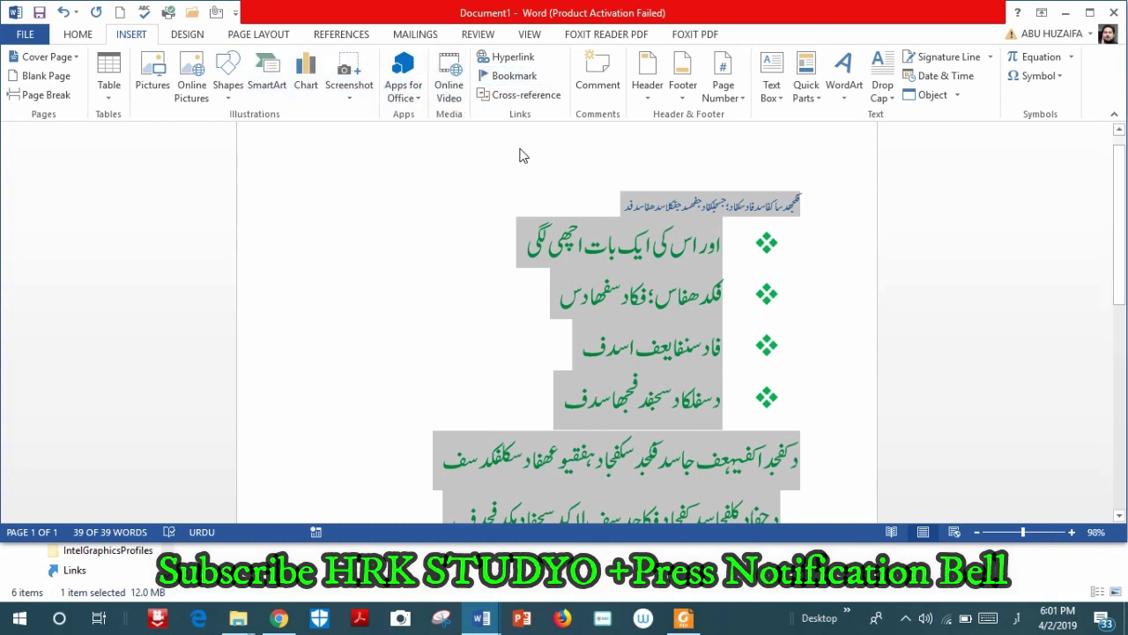
Back on the Home ribbon, view the border options without applying any, then switch to Chrome.
left_click(76, 33)
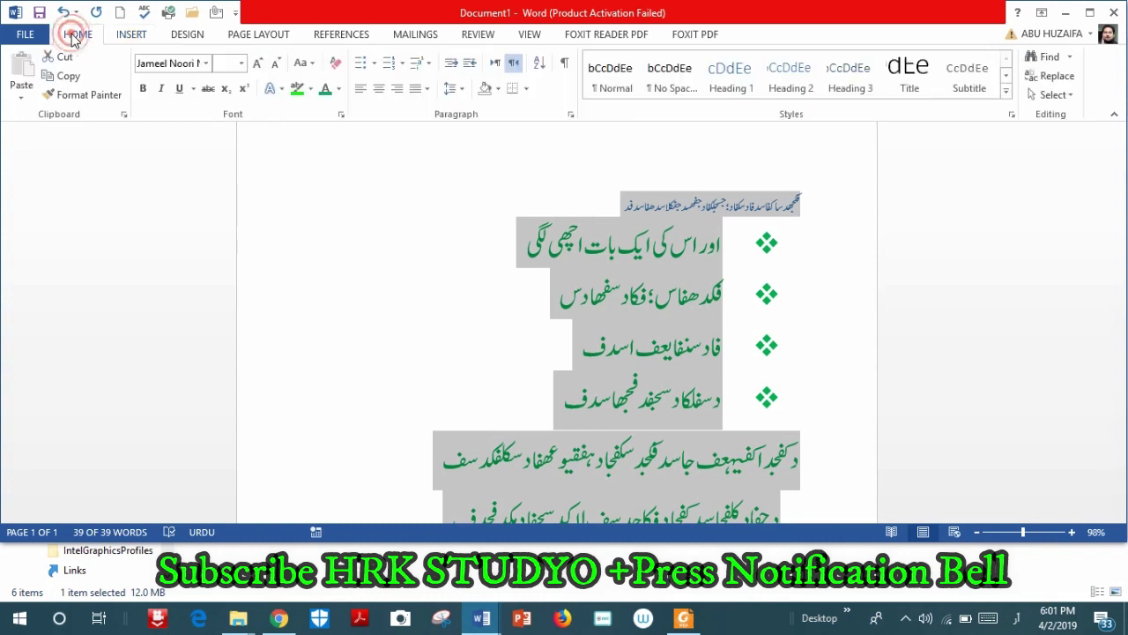
left_click(526, 89)
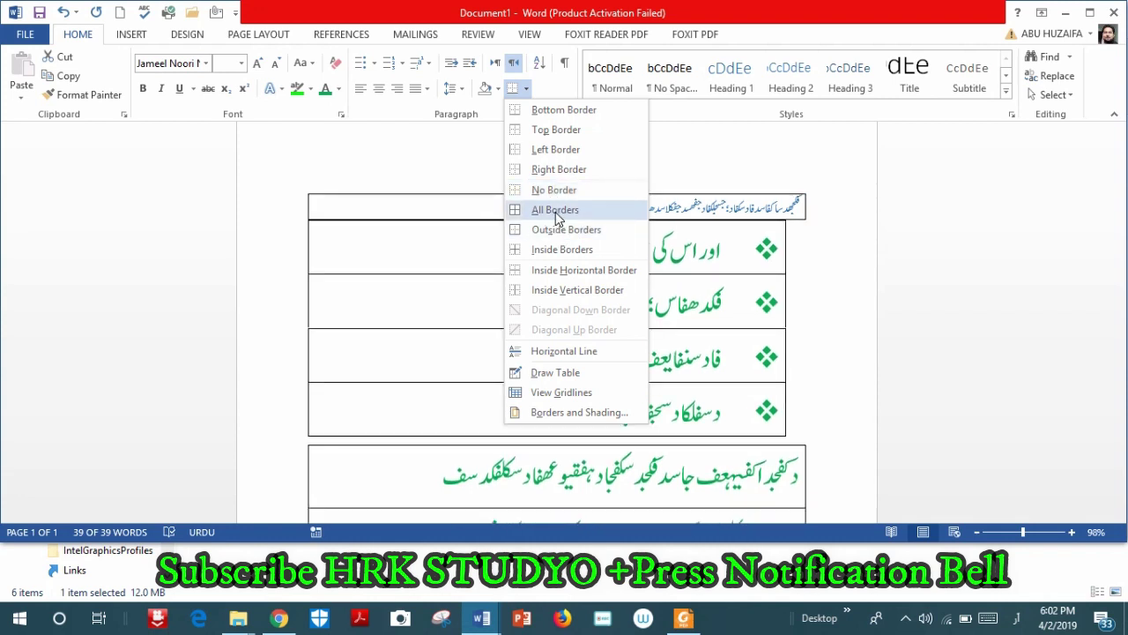
left_click(465, 186)
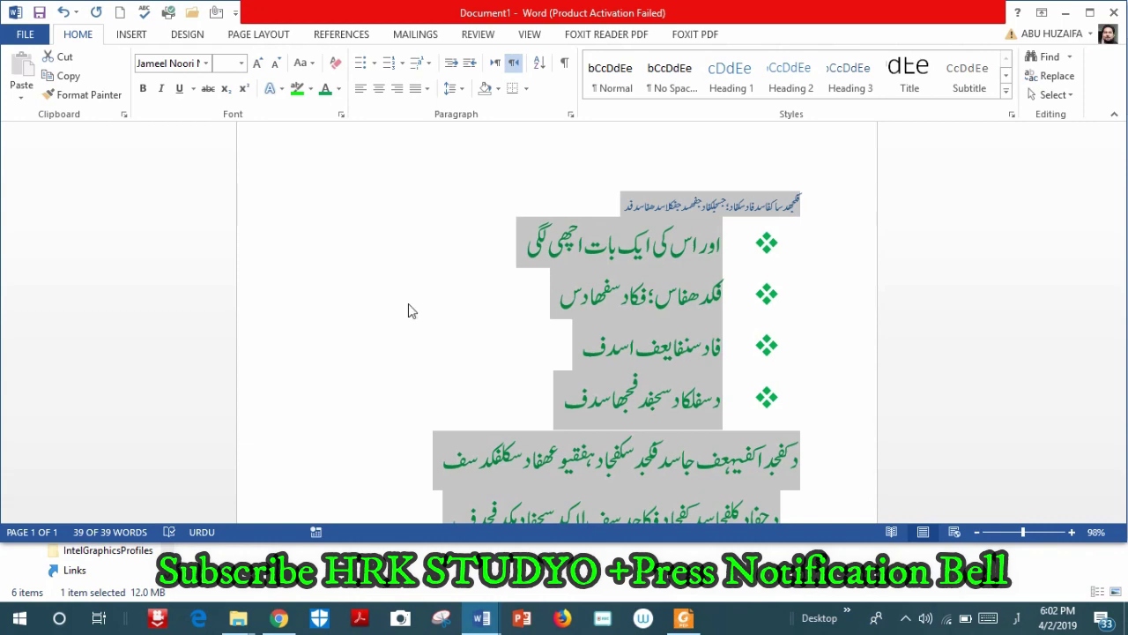
left_click(278, 618)
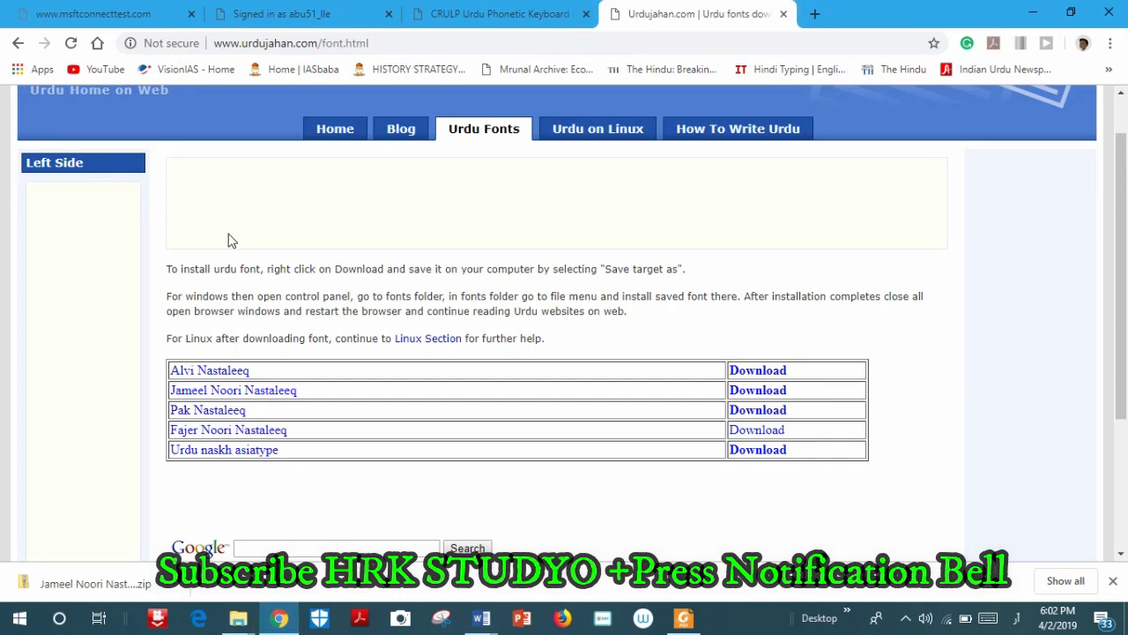
Compare the CRULP keyboard and Urdujahan fonts tabs, check the keyboard layouts, then return to Word.
left_click(480, 16)
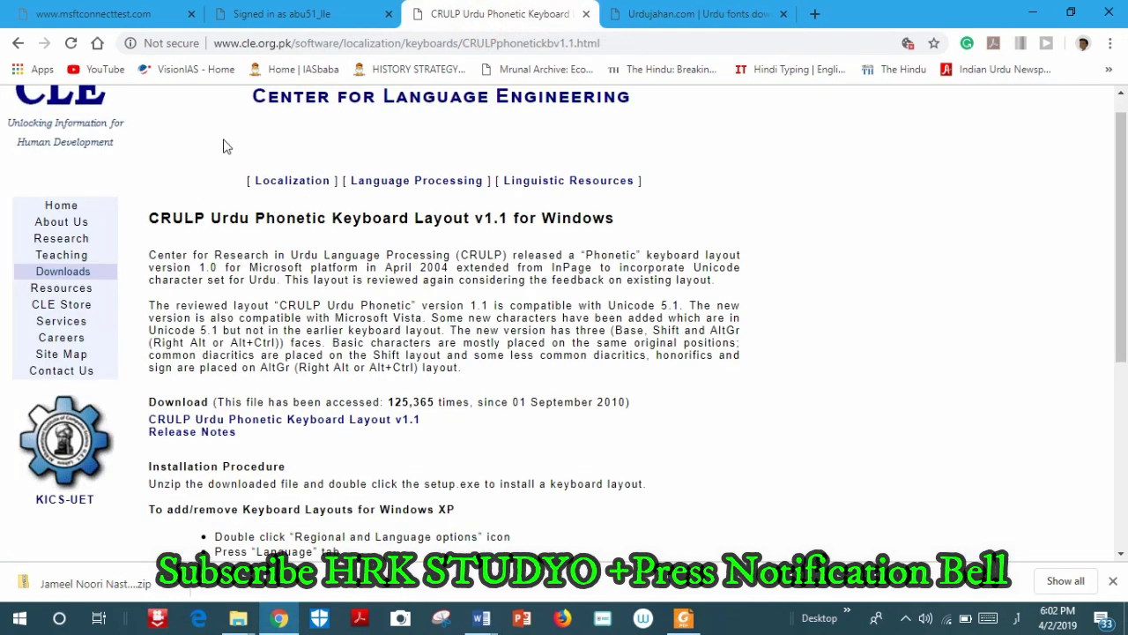
left_click(705, 14)
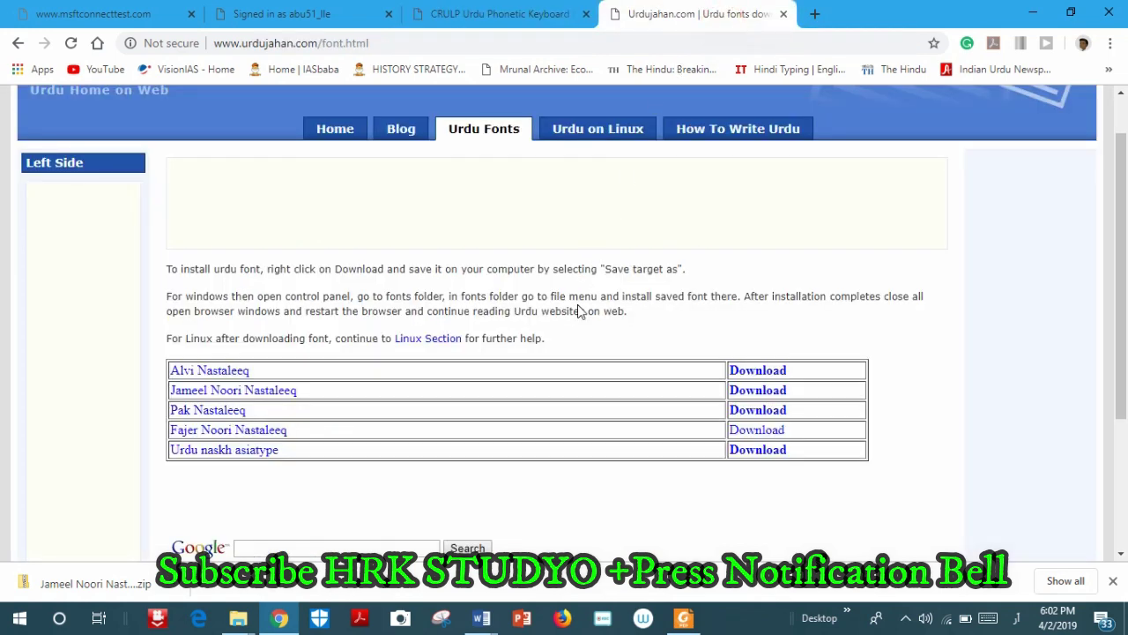
left_click(1016, 617)
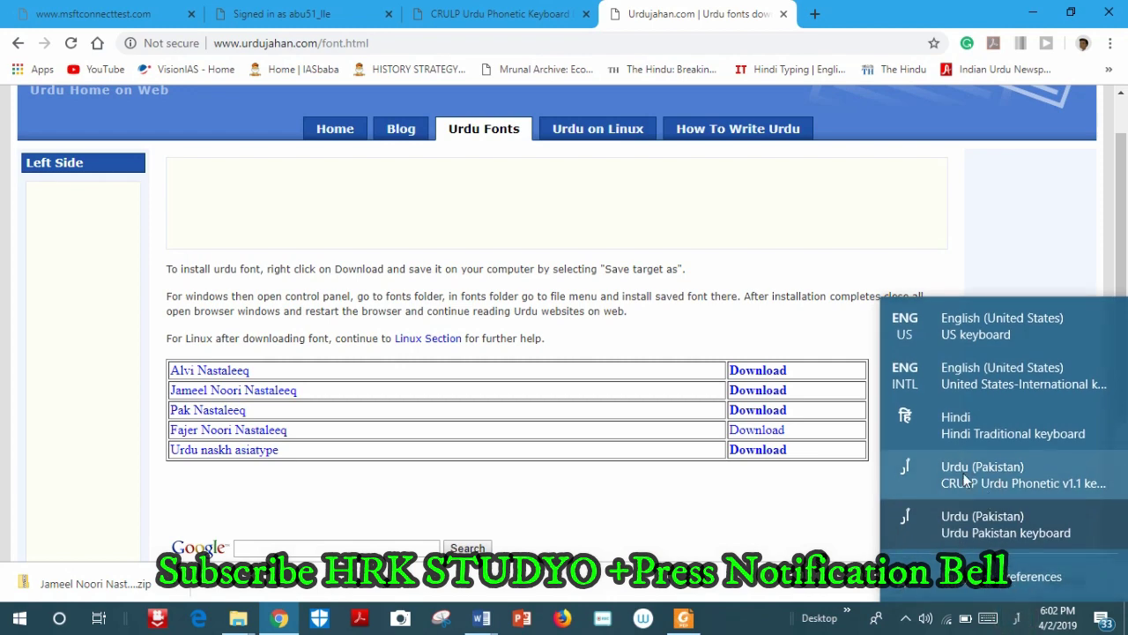
left_click(769, 505)
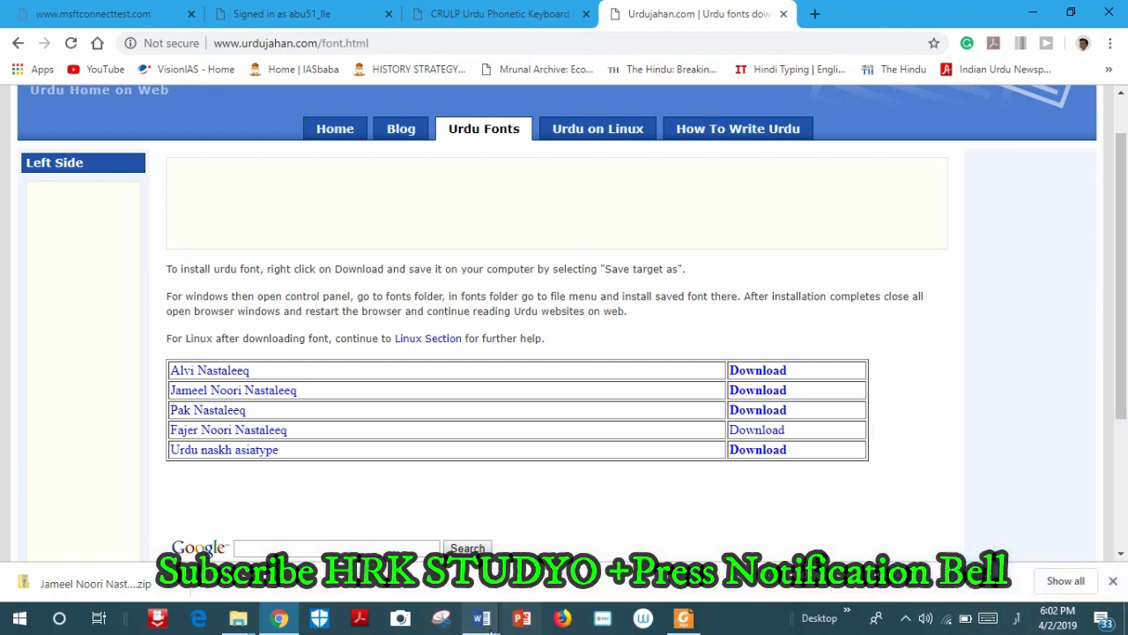
mouse_move(483, 622)
left_click(357, 562)
Delete all the selected text so the document is empty at 0 words.
left_click(207, 65)
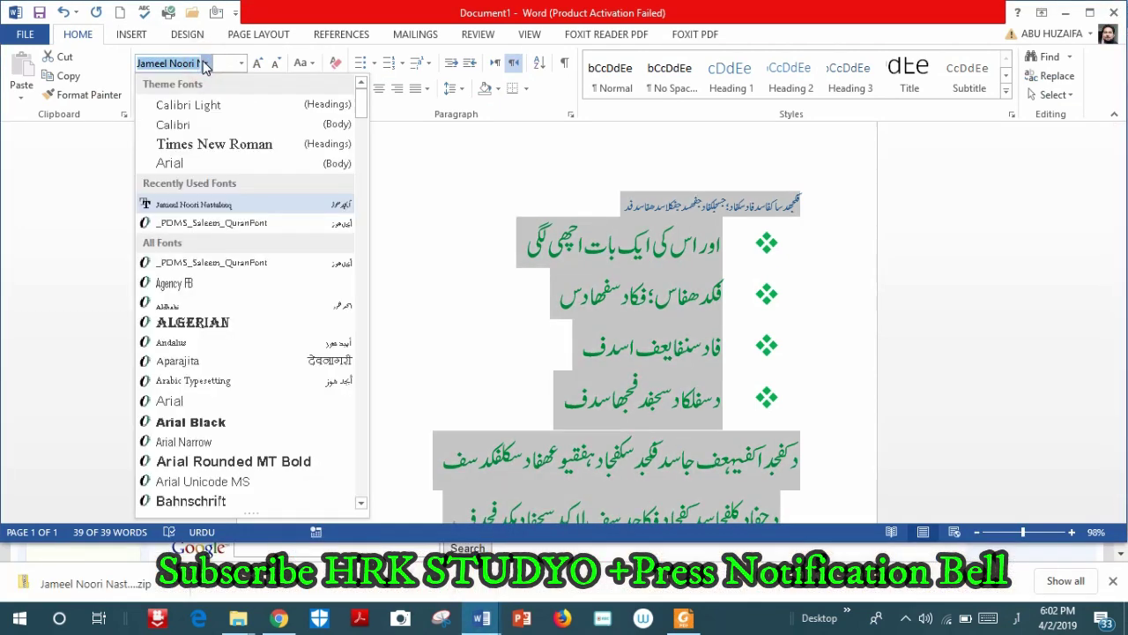
left_click(205, 65)
key("Delete")
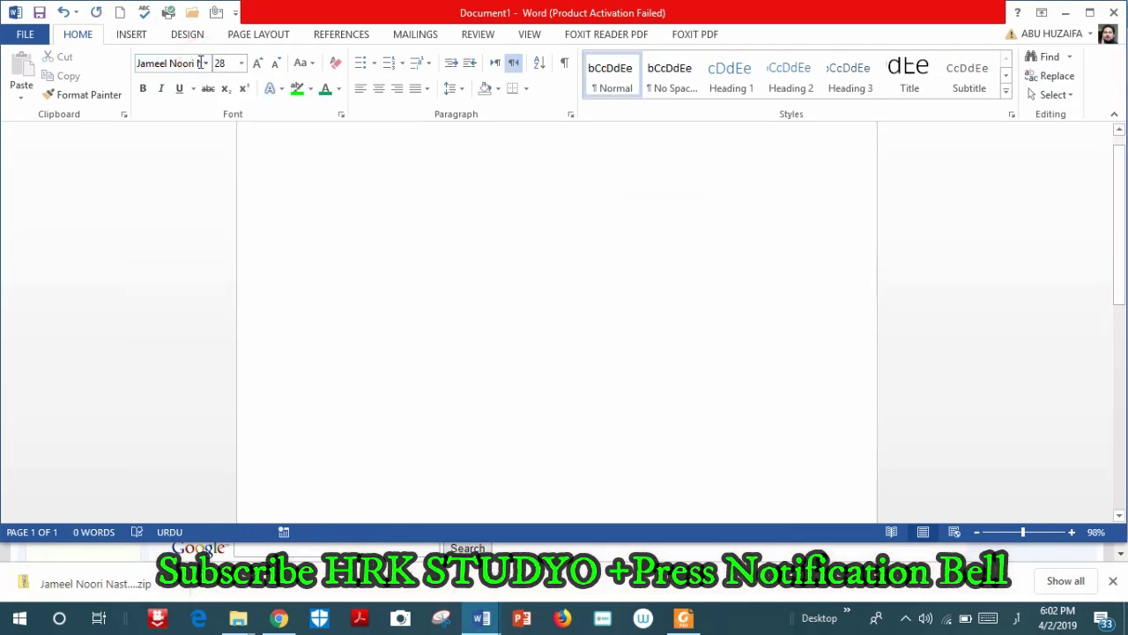
Set the font for new text to Jameel Noori Nastaleeq, entering the name with the English keyboard.
left_click(202, 65)
key("BackSpace")
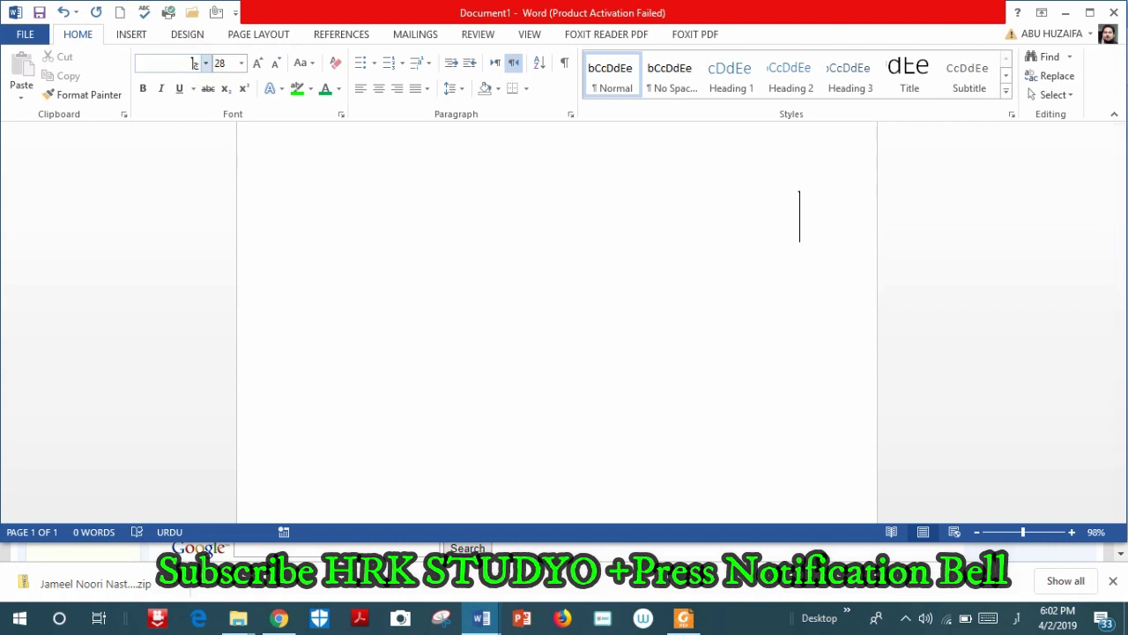
key("alt+shift")
key("alt+shift")
key("alt+shift")
key("alt+shift")
type("J")
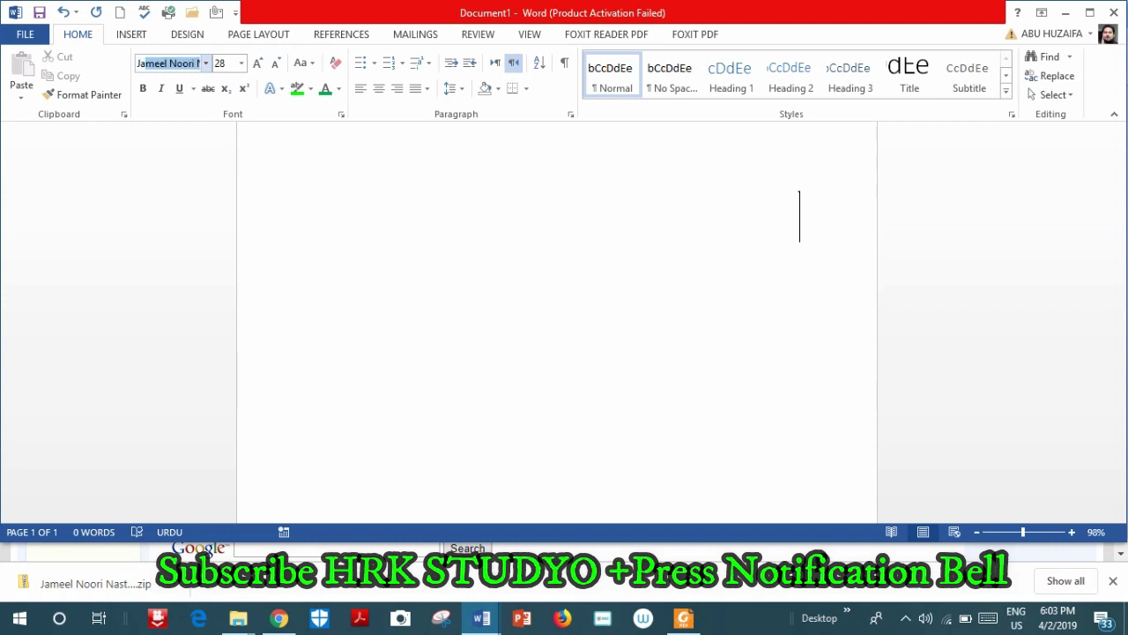
type("ameeel")
key("Return")
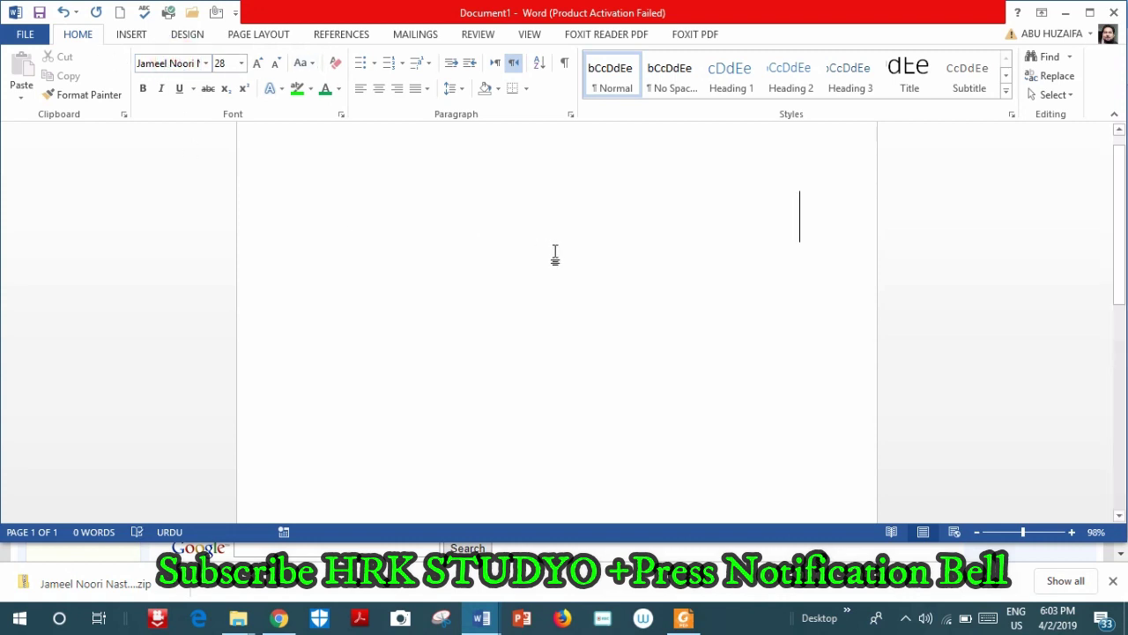